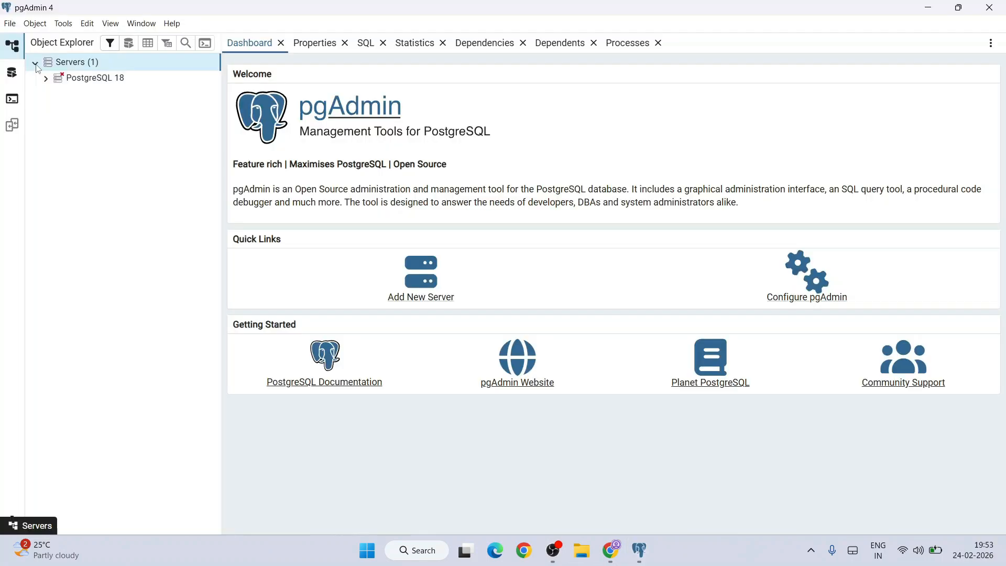
Step: Connect to the PostgreSQL 18 server and run the emp table's SELECT queries for all rows, first_name with salary, and salary > 55000
left_click(688, 205)
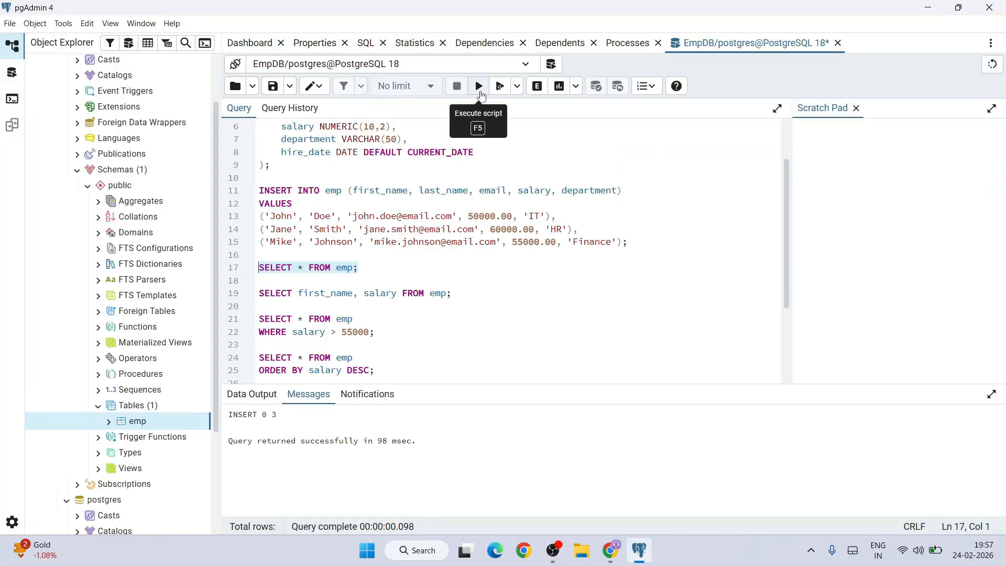
left_click(479, 87)
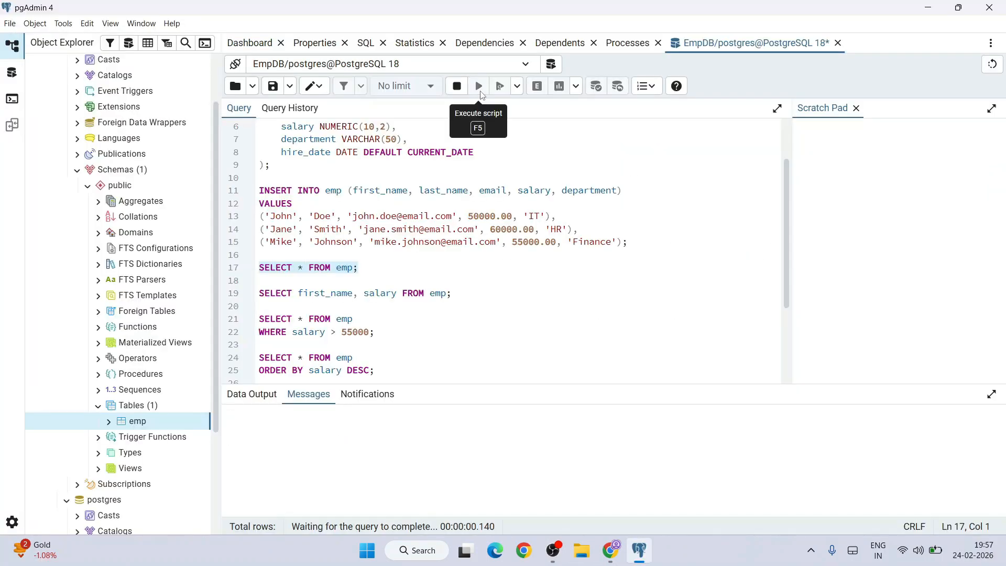
scroll(561, 253, "down", 1)
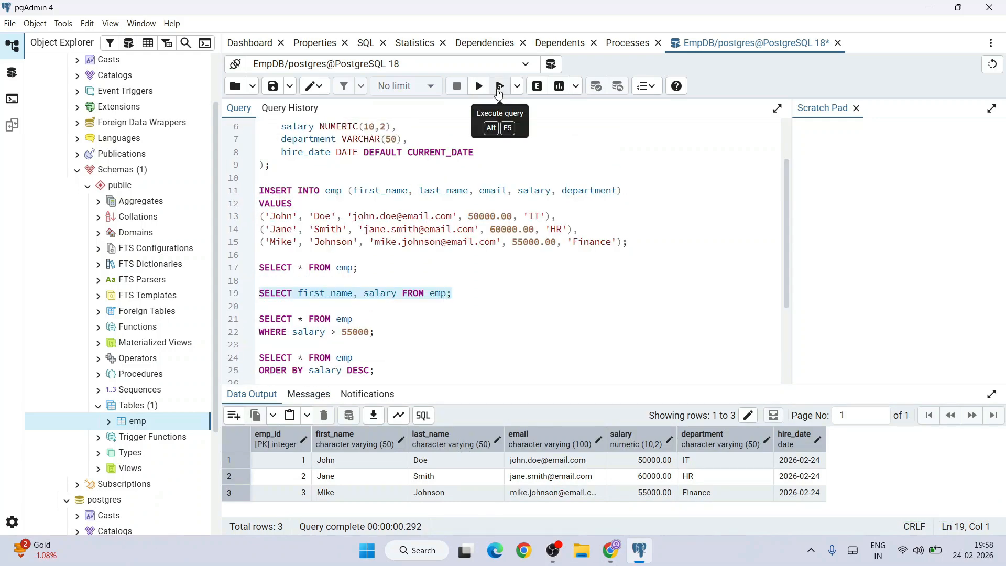
left_click(498, 93)
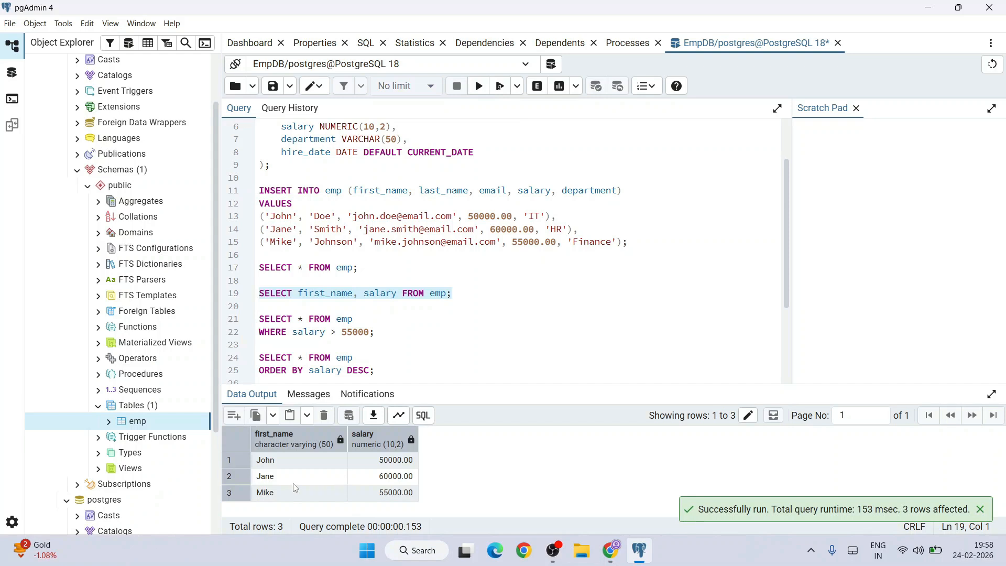
left_click_drag(375, 332, 258, 319)
left_click(478, 86)
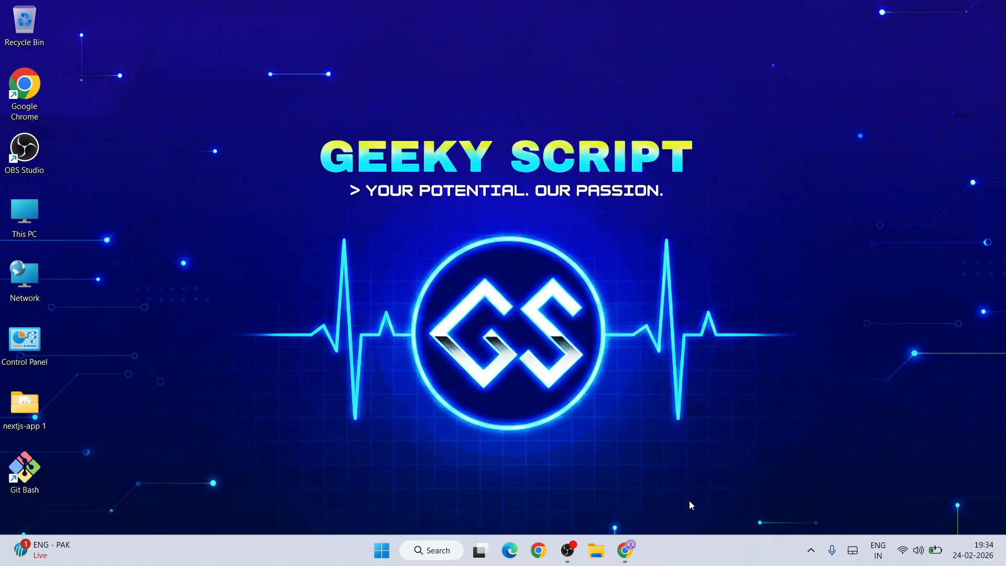
Step: Switch to Chrome and search Google for "postgresql download"
left_click(625, 551)
left_click(238, 41)
type("postg")
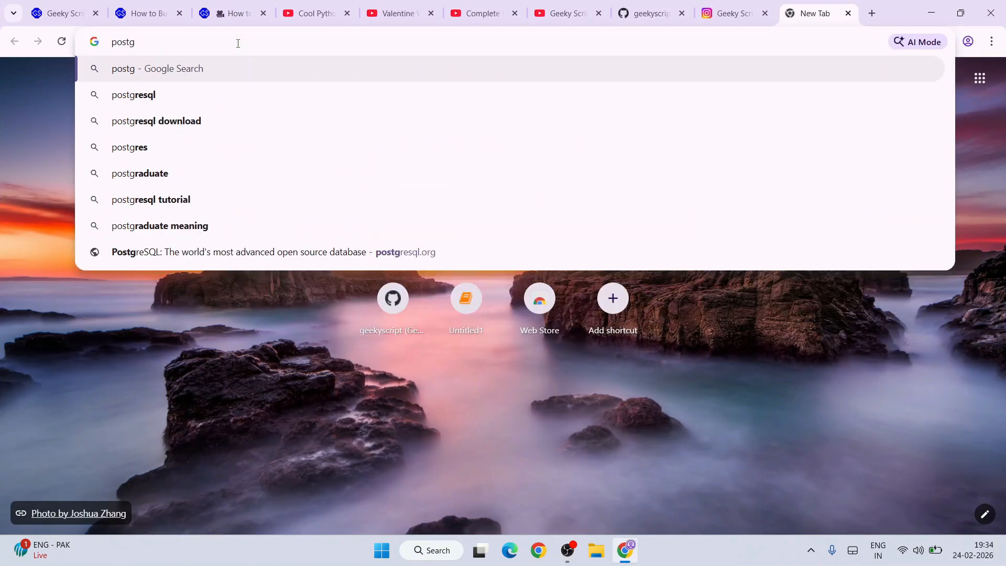
key("Down")
key("Down")
key("Return")
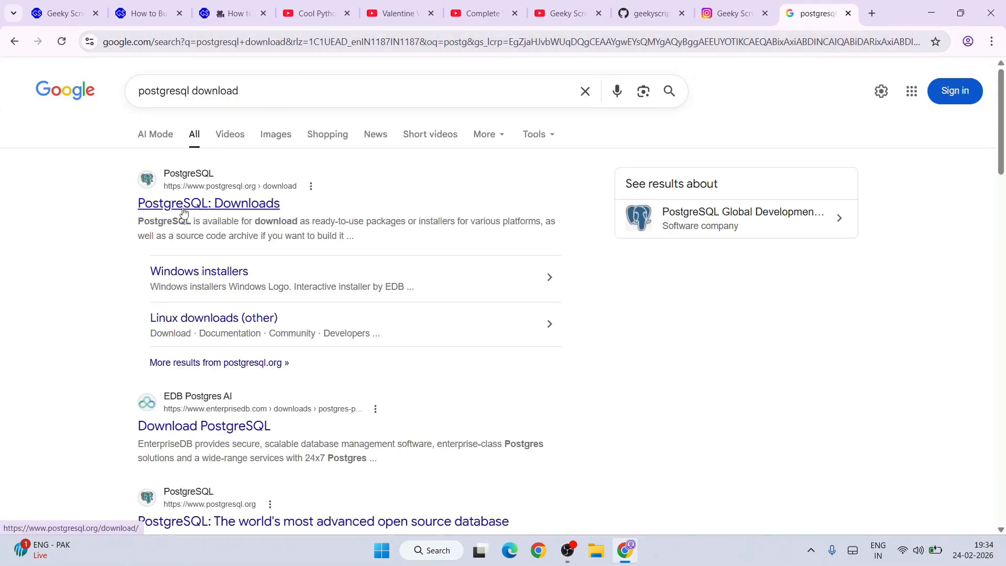
Step: Open the official PostgreSQL Downloads page and follow its Windows option to EDB's installer download page
left_click(186, 208)
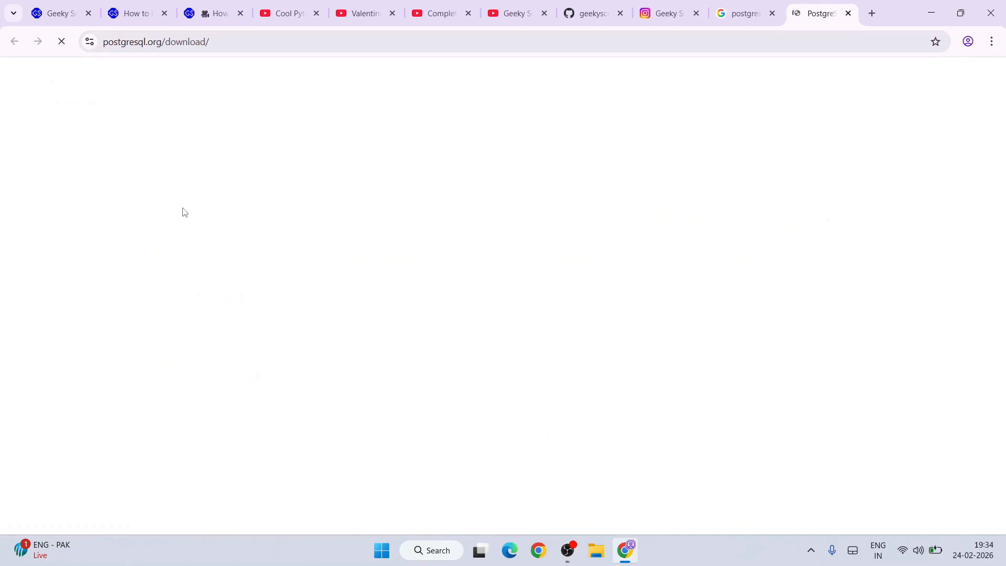
left_click(234, 41)
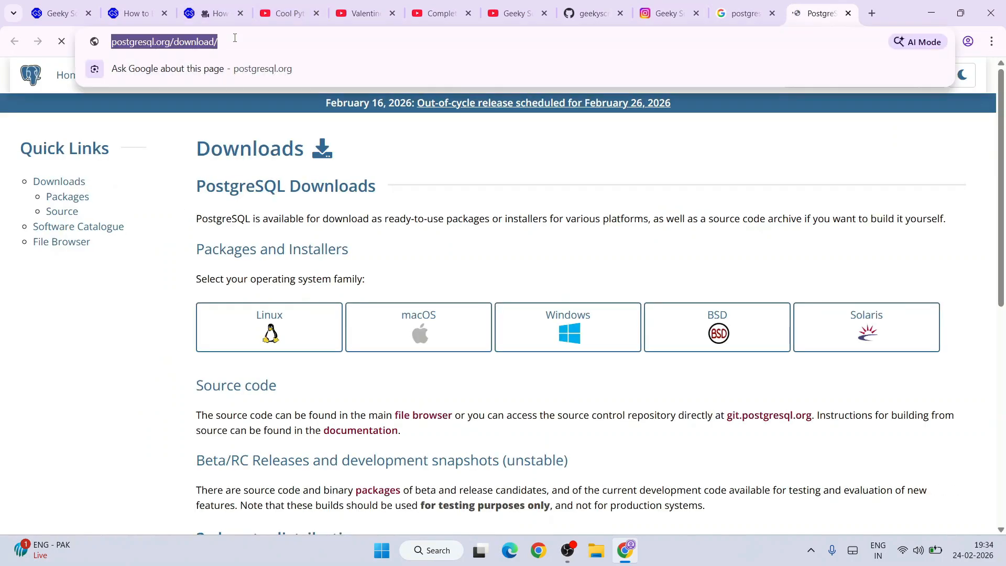
left_click(391, 147)
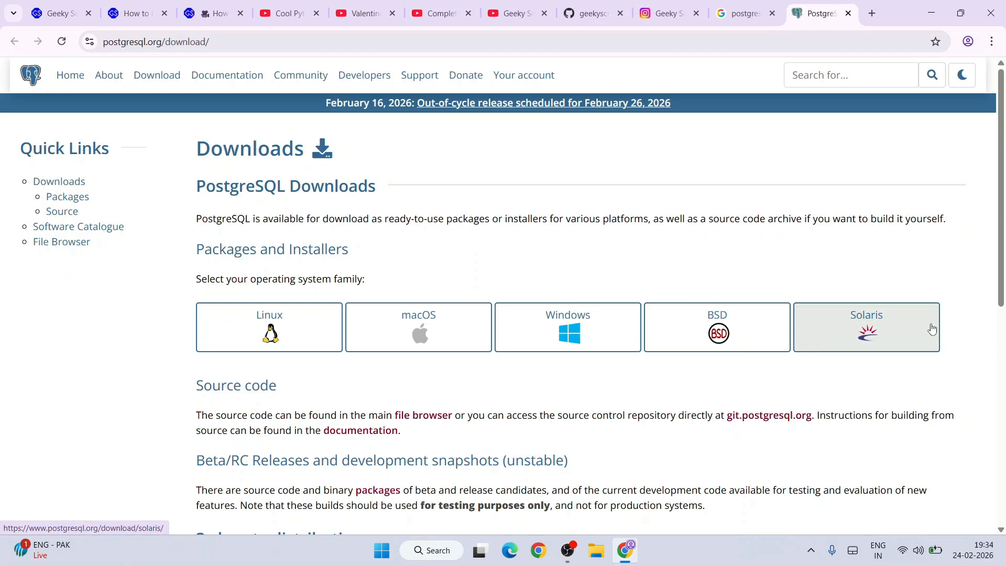
left_click(560, 328)
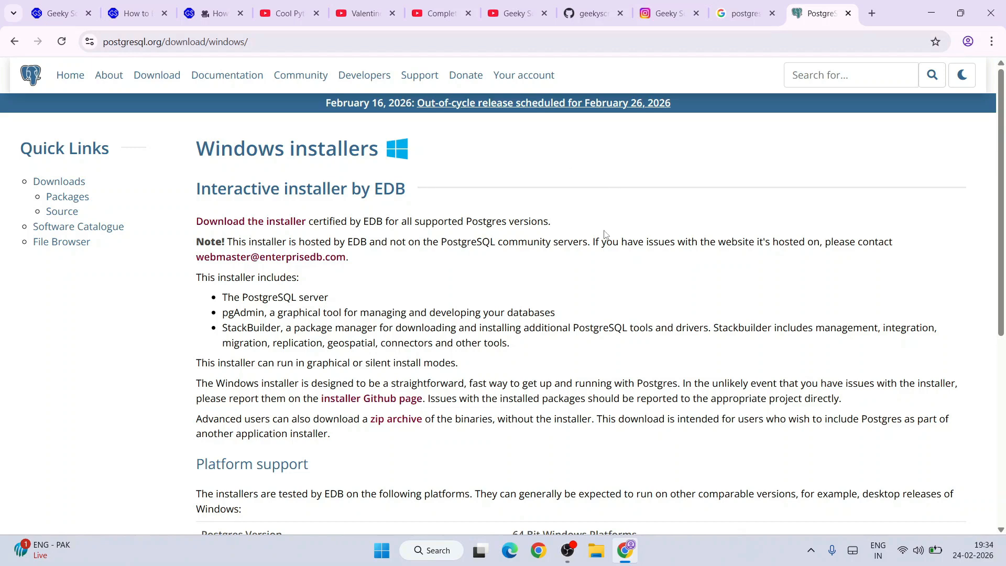
left_click(239, 229)
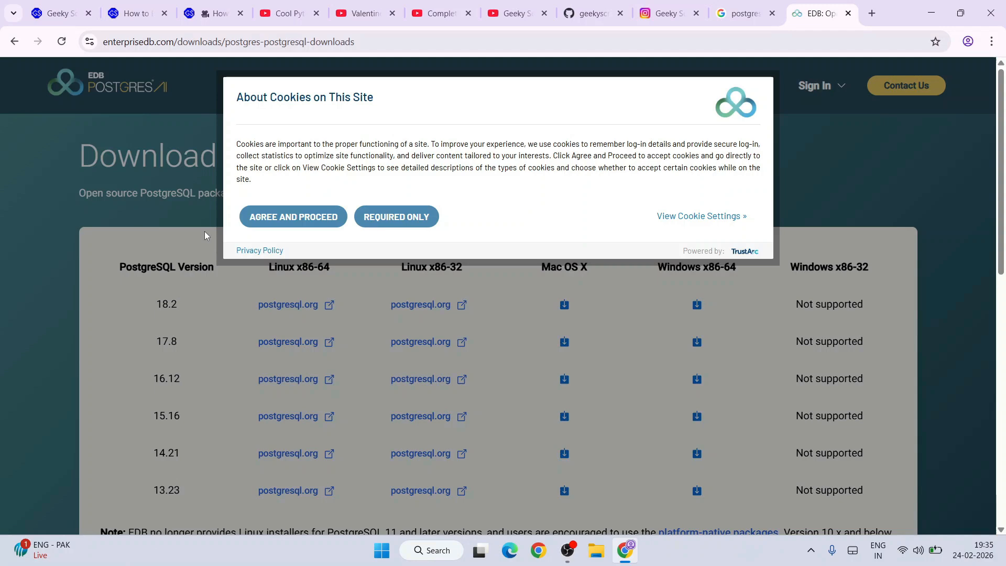
Step: Accept the site's cookies and download the PostgreSQL 18.2 installer for Windows x86-64
left_click(294, 217)
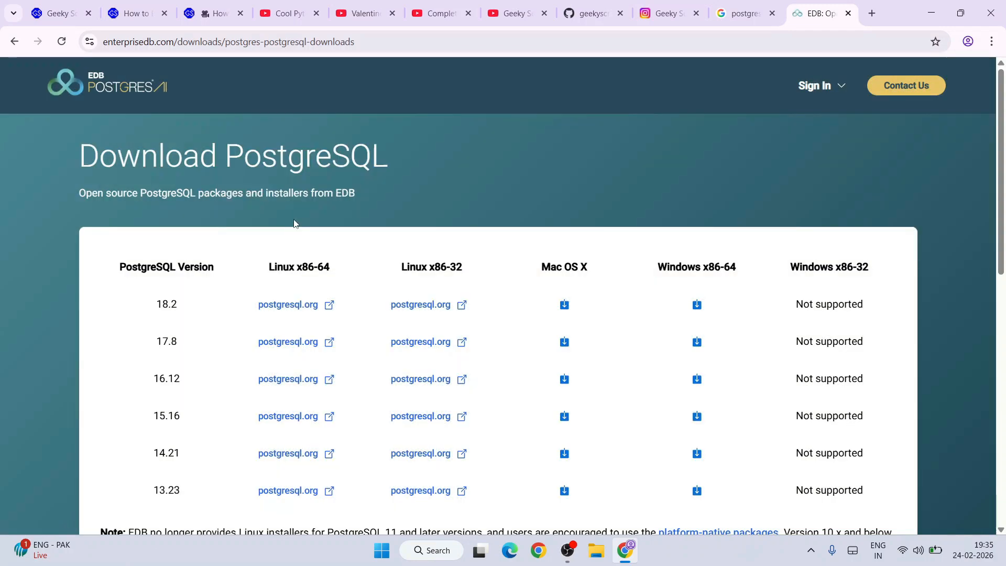
scroll(125, 294, "down", 1)
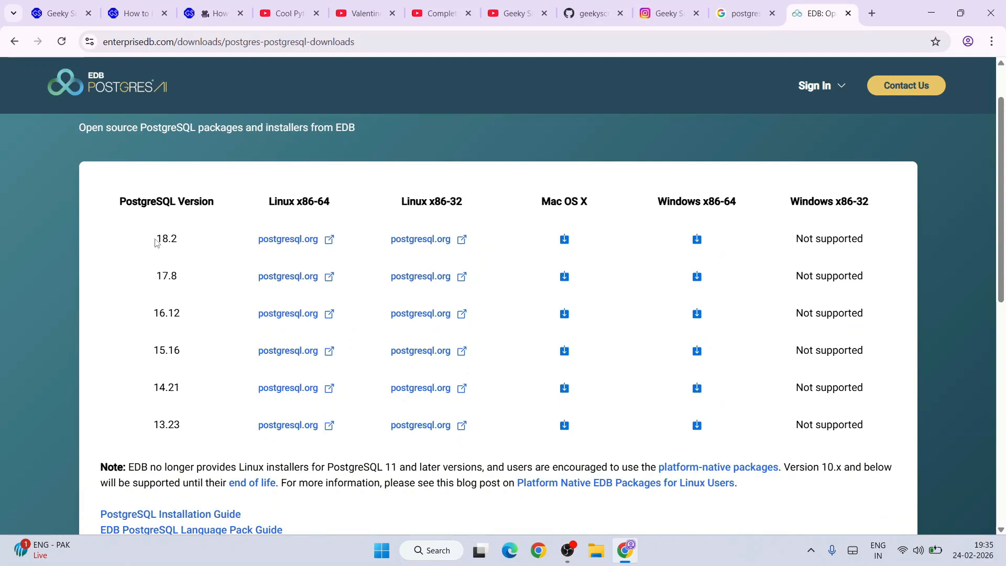
left_click_drag(156, 240, 183, 244)
left_click(698, 240)
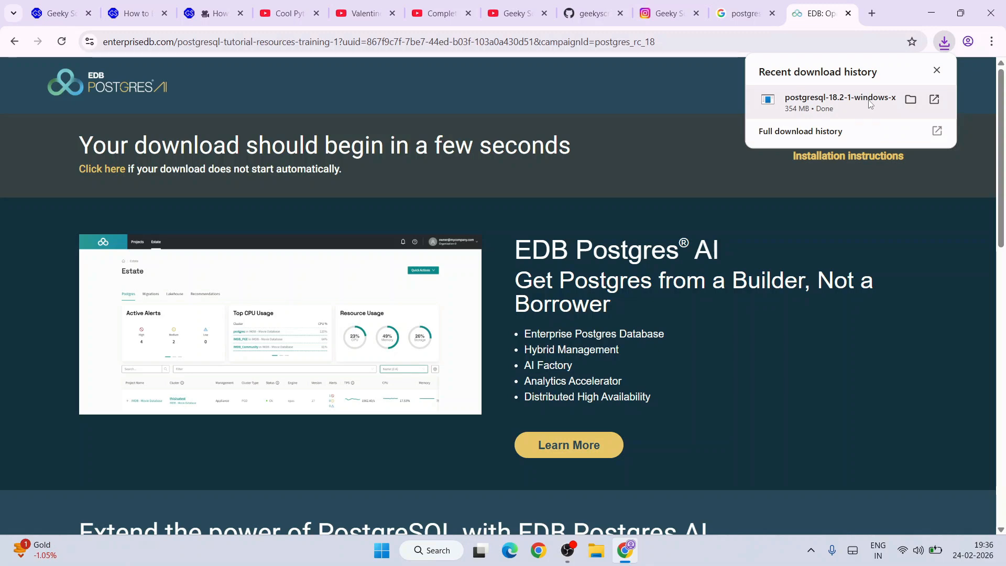
Step: Launch the downloaded PostgreSQL 18.2 installer and accept the installation directory C:\Program Files\PostgreSQL\18
left_click(849, 104)
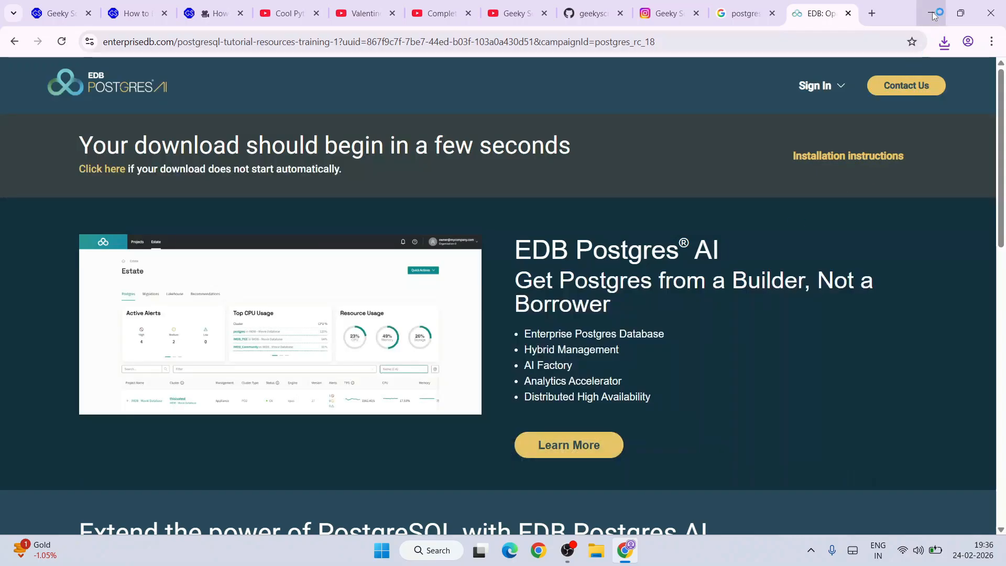
left_click(934, 12)
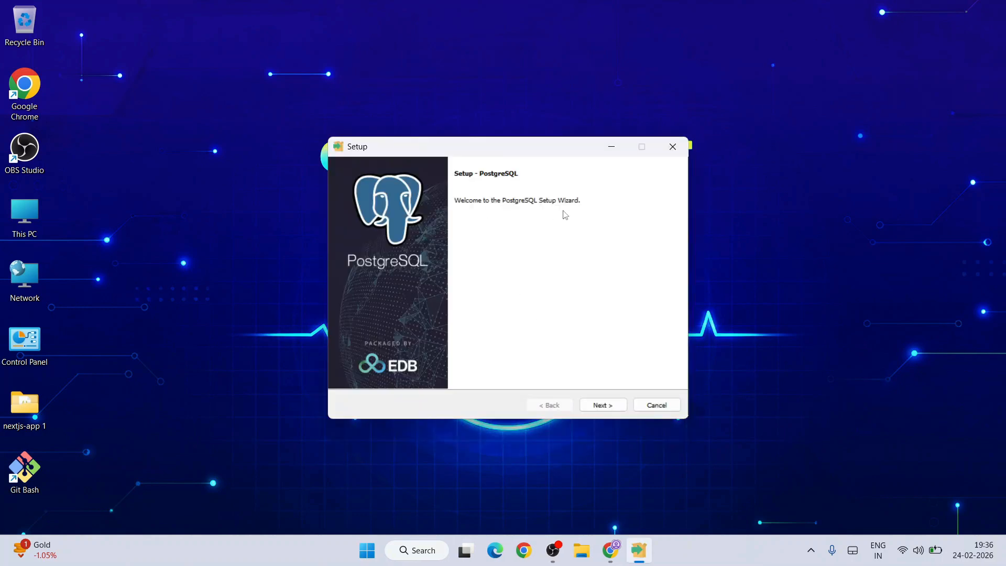
left_click(616, 406)
left_click_drag(418, 229, 670, 236)
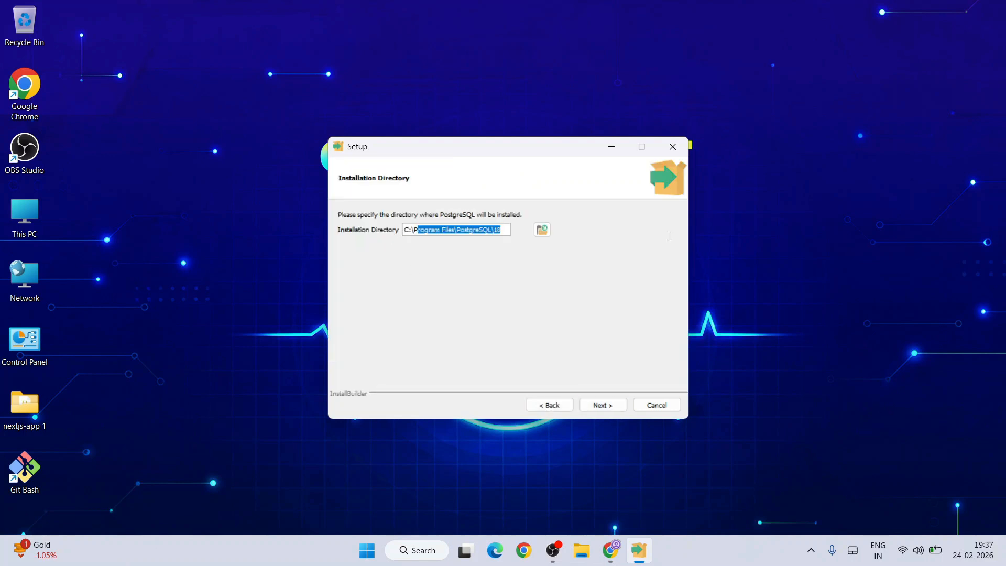
left_click(611, 407)
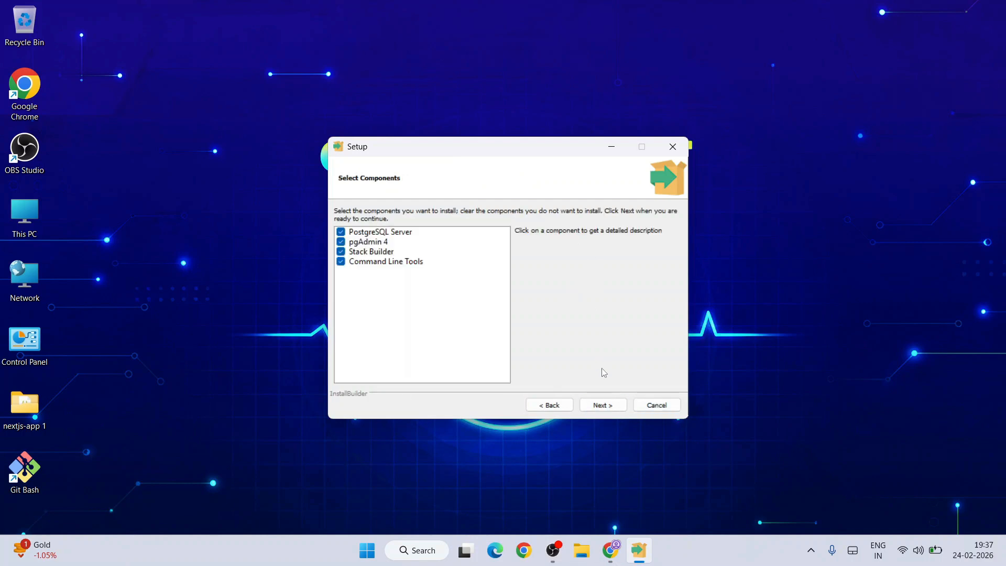
Step: Keep all four components selected and accept the default data directory under PostgreSQL\18\data
left_click(603, 409)
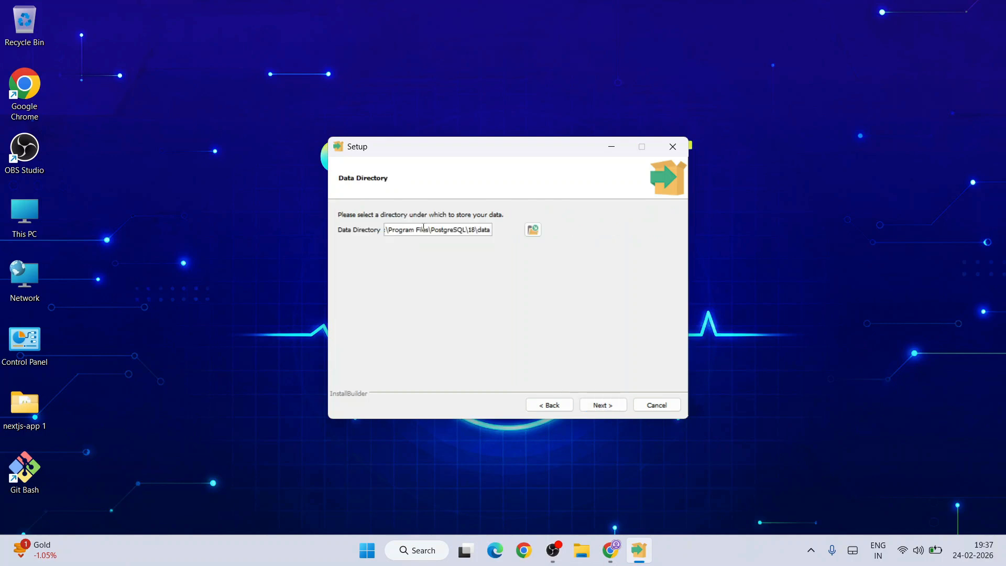
left_click_drag(424, 229, 579, 235)
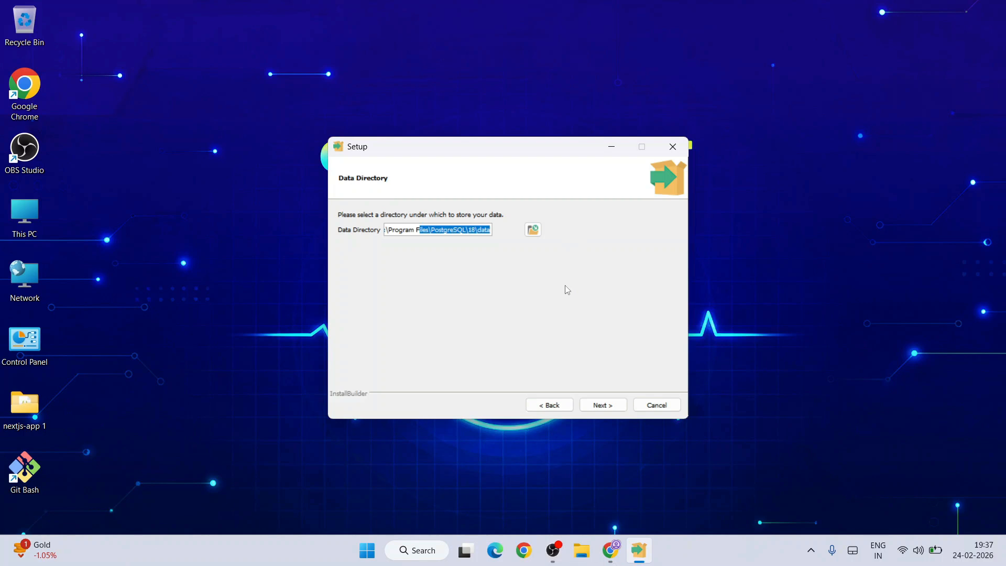
left_click(609, 406)
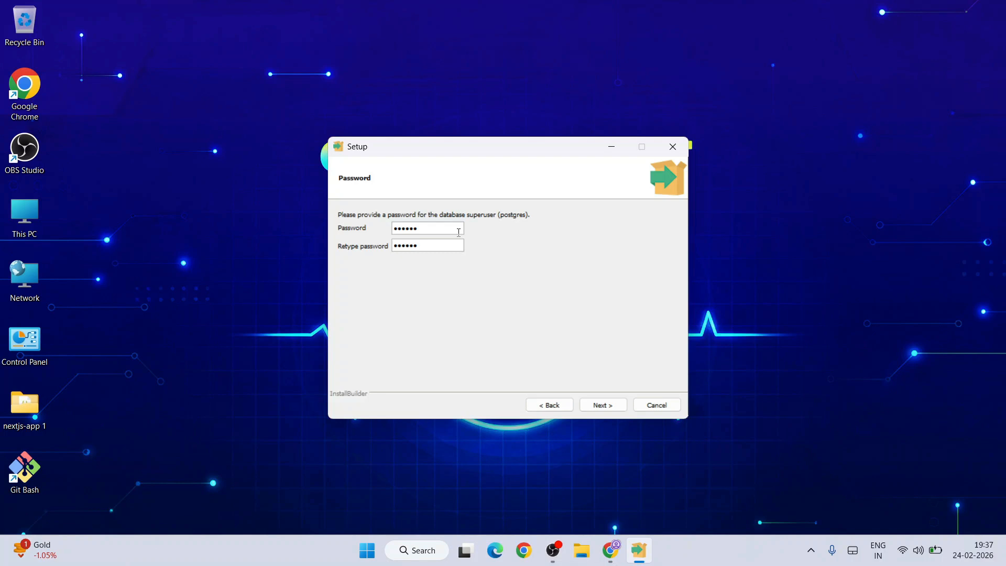
Step: Enter and retype the database superuser (postgres) password, and keep the server port at 5432
left_click(602, 405)
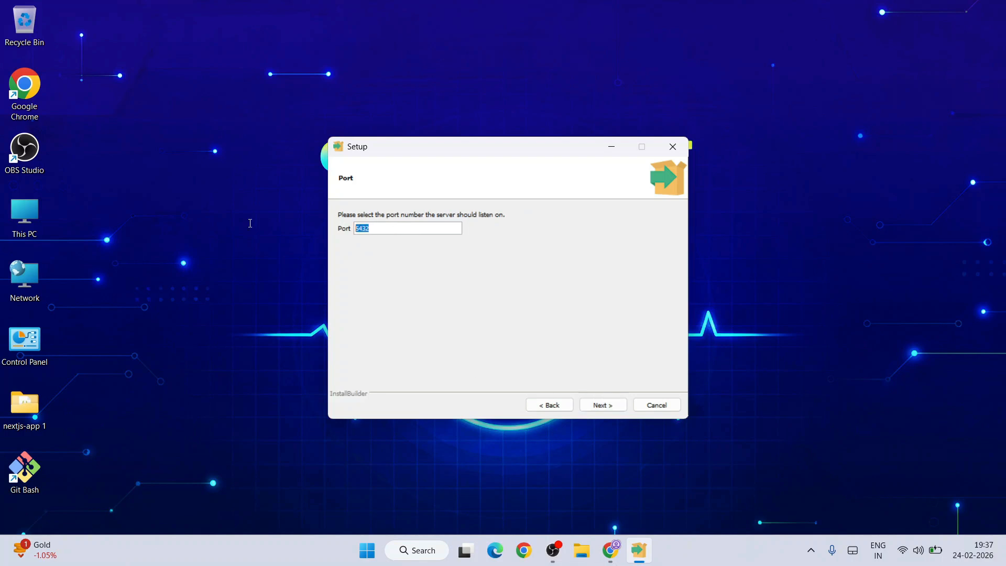
left_click(621, 407)
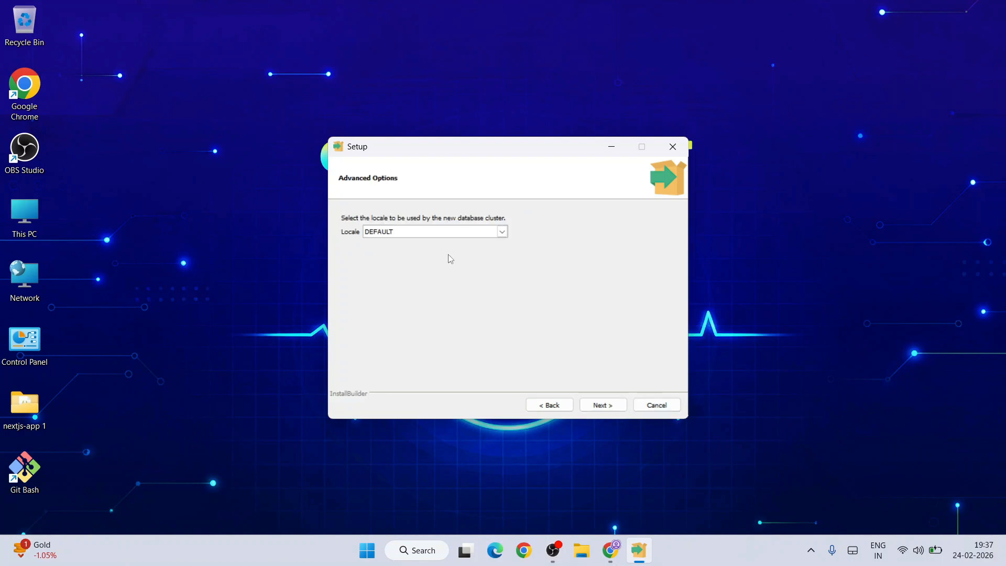
Step: Set the database cluster locale to DEFAULT and start the PostgreSQL installation
left_click(450, 234)
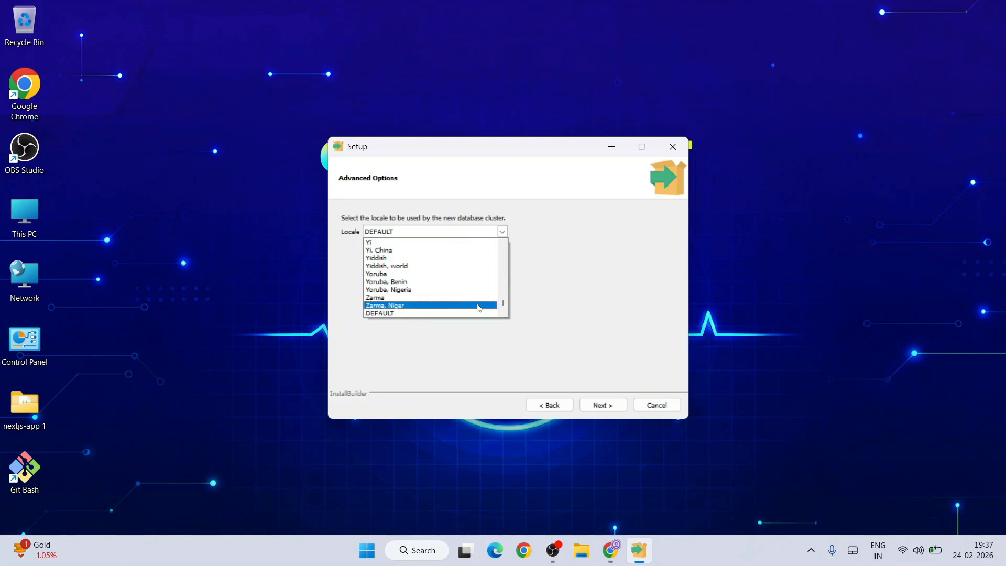
scroll(482, 285, "up", 5)
scroll(482, 285, "down", 5)
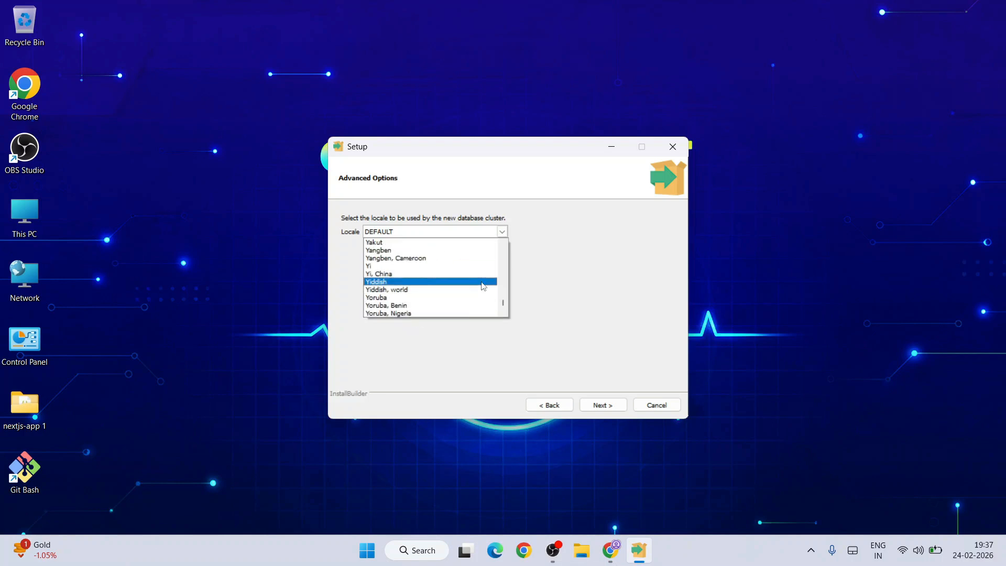
left_click(384, 314)
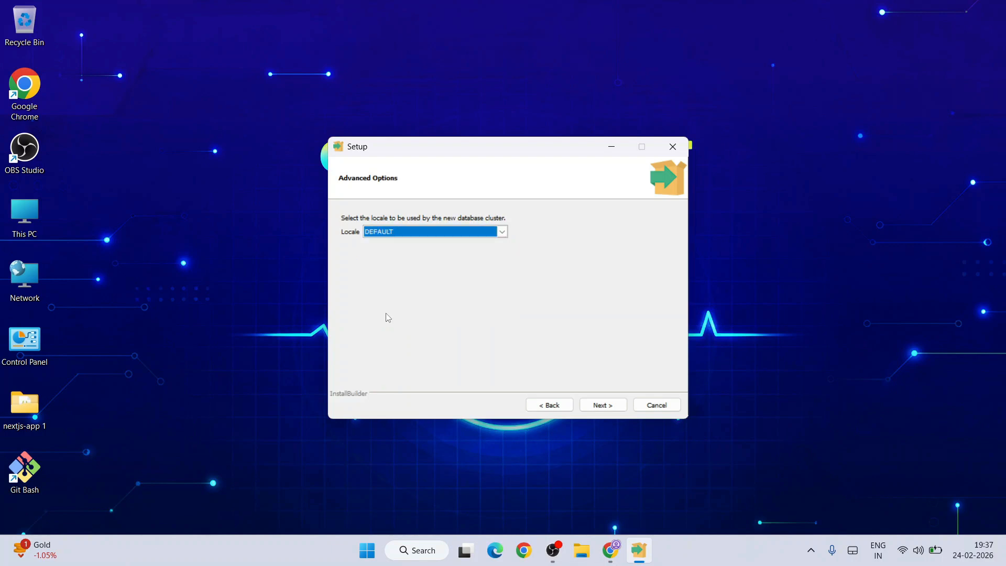
left_click(617, 409)
left_click(604, 410)
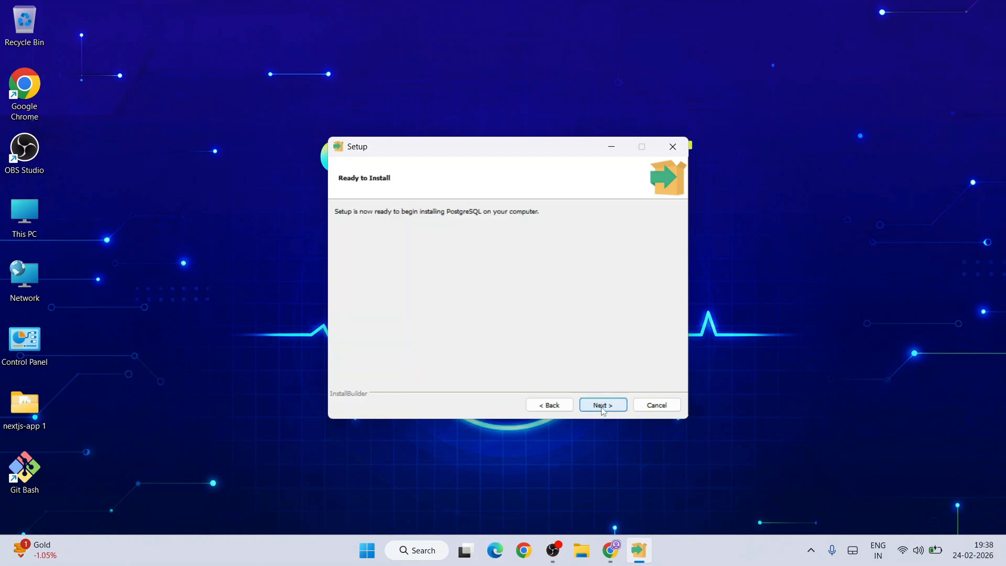
left_click(604, 406)
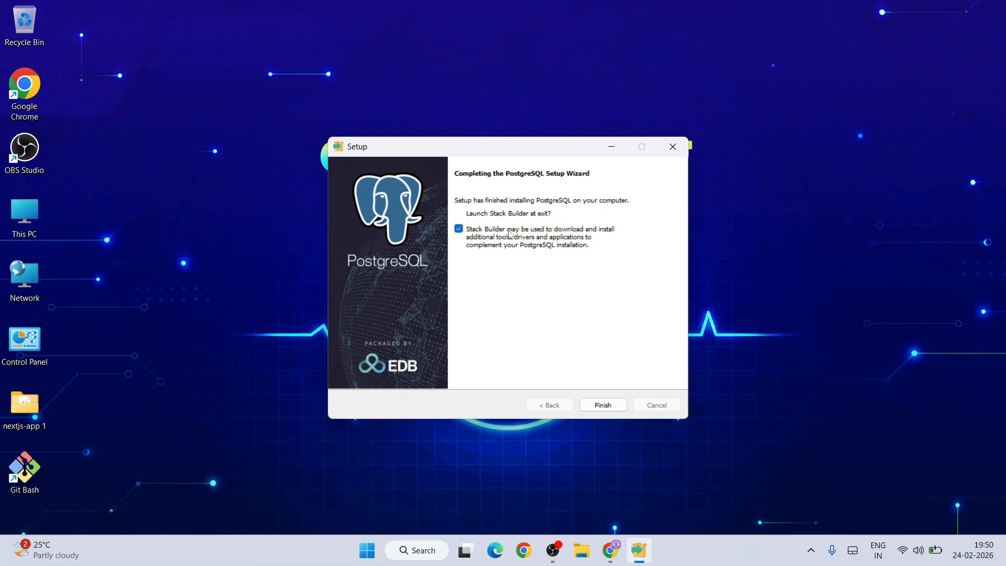
Step: Finish setup with Stack Builder launching, choose PostgreSQL 18 (x64) on port 5432, and expand the Database Drivers category
left_click(611, 406)
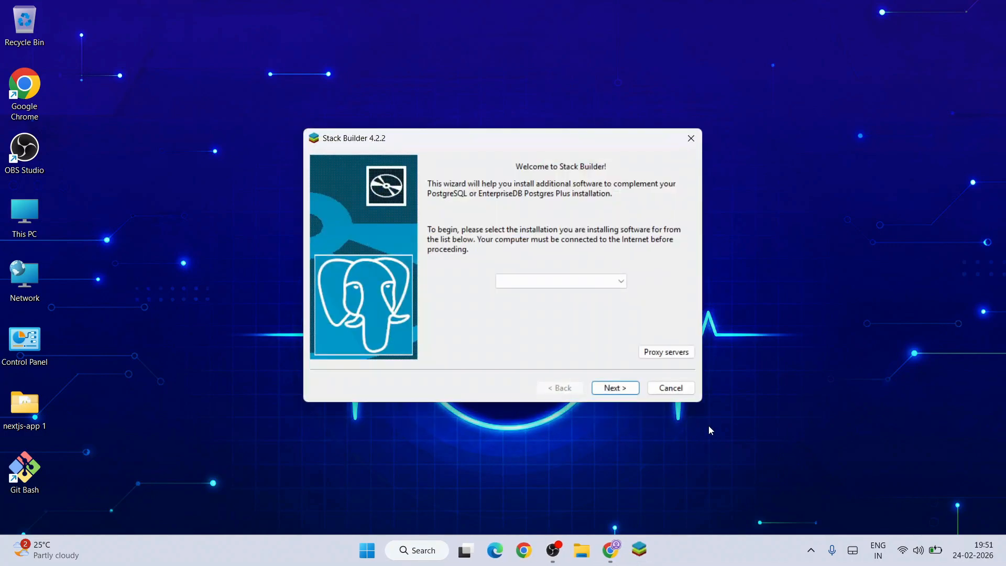
left_click(599, 282)
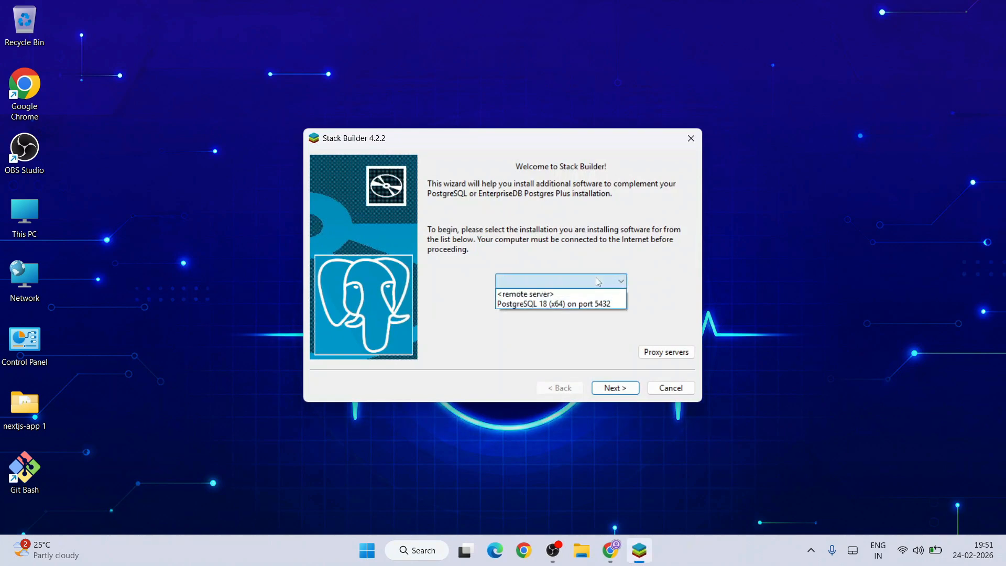
left_click(582, 309)
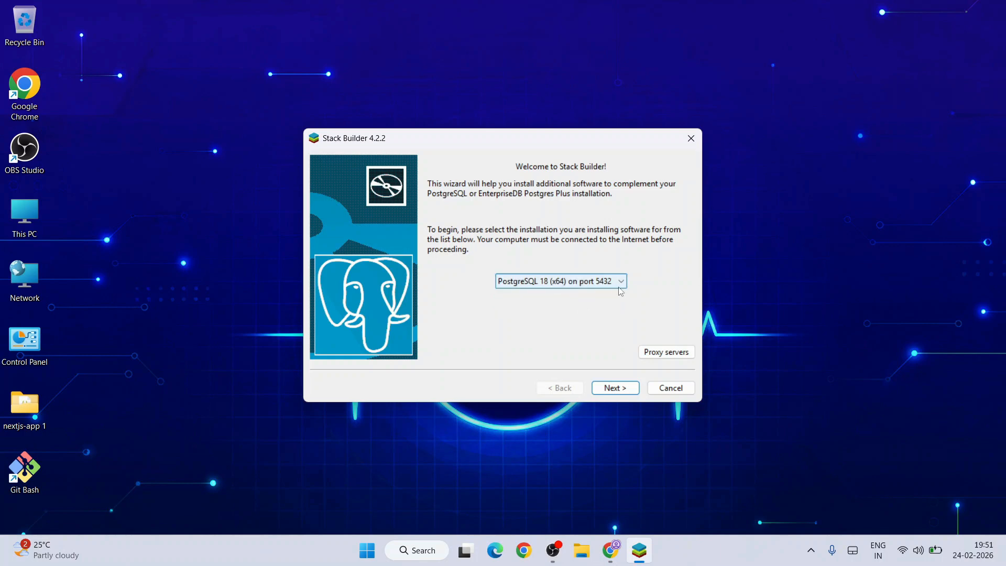
left_click(621, 388)
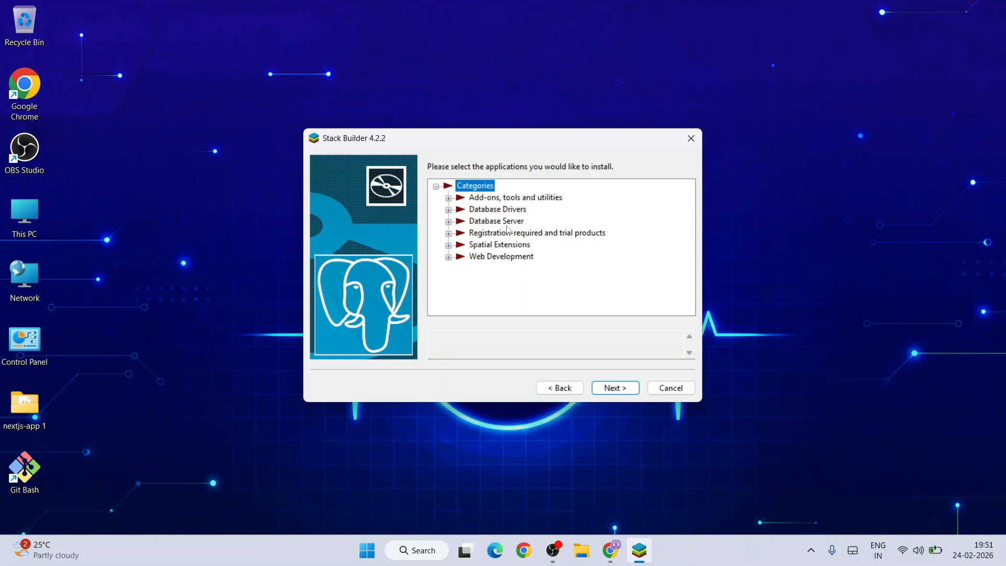
left_click(448, 211)
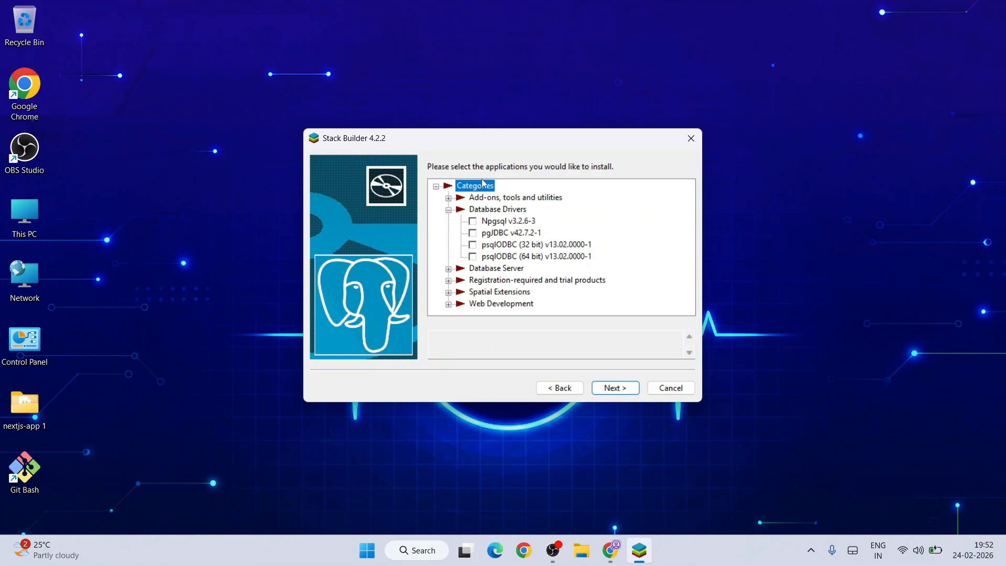
Step: Cancel Stack Builder without installing any extra applications, and switch to pgAdmin 4 in a maximized window
left_click(680, 391)
left_click(530, 273)
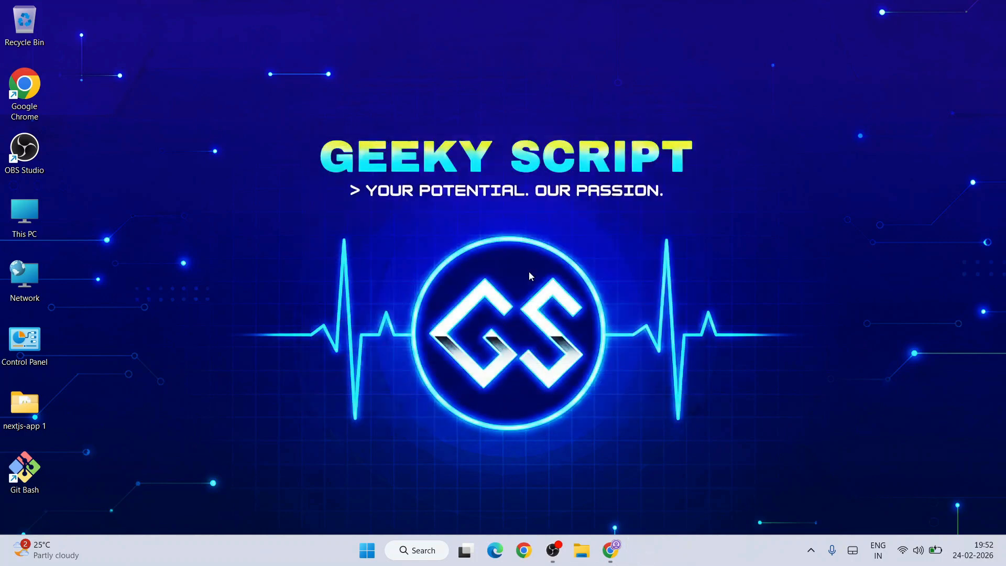
left_click(443, 553)
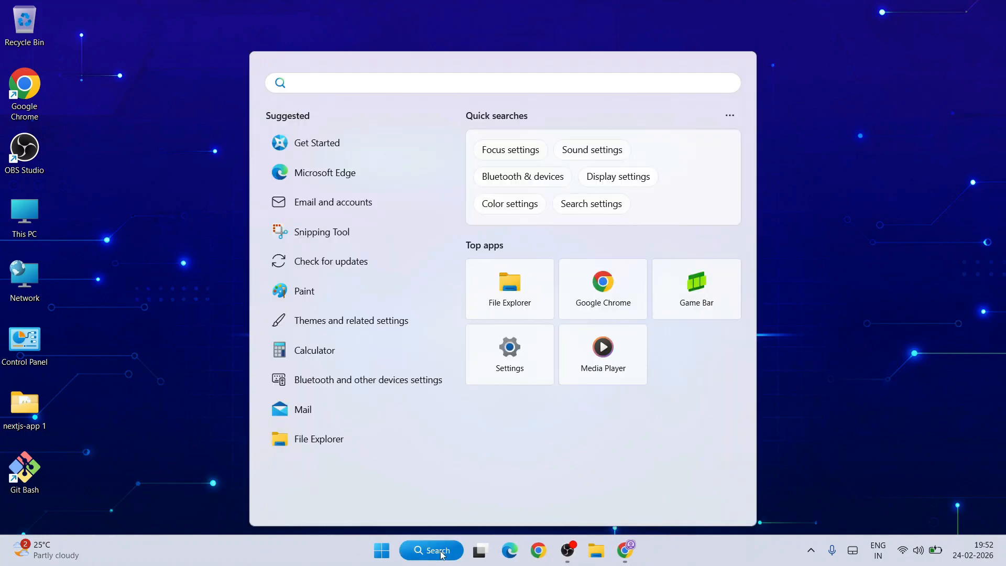
type("p")
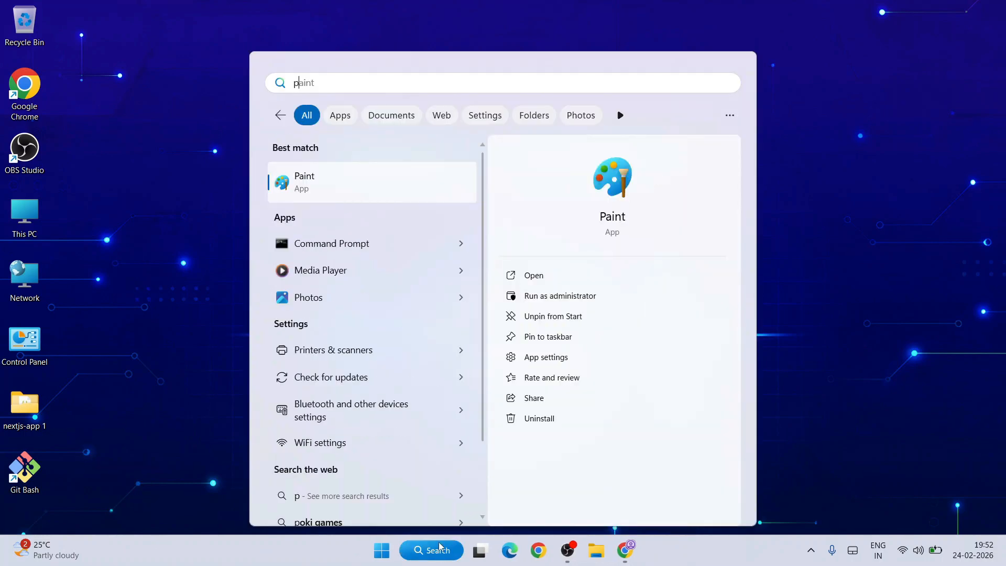
type("gad")
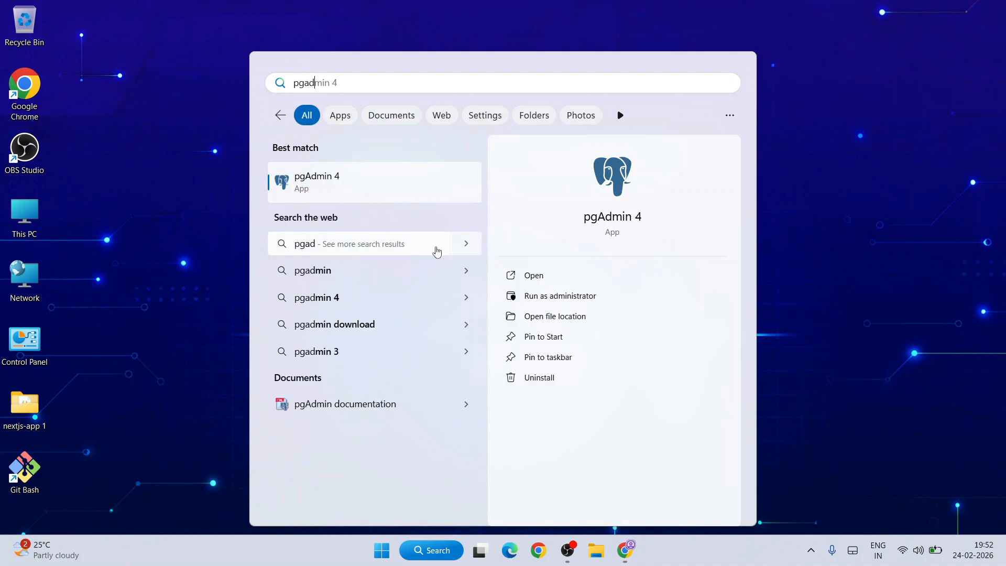
left_click(349, 175)
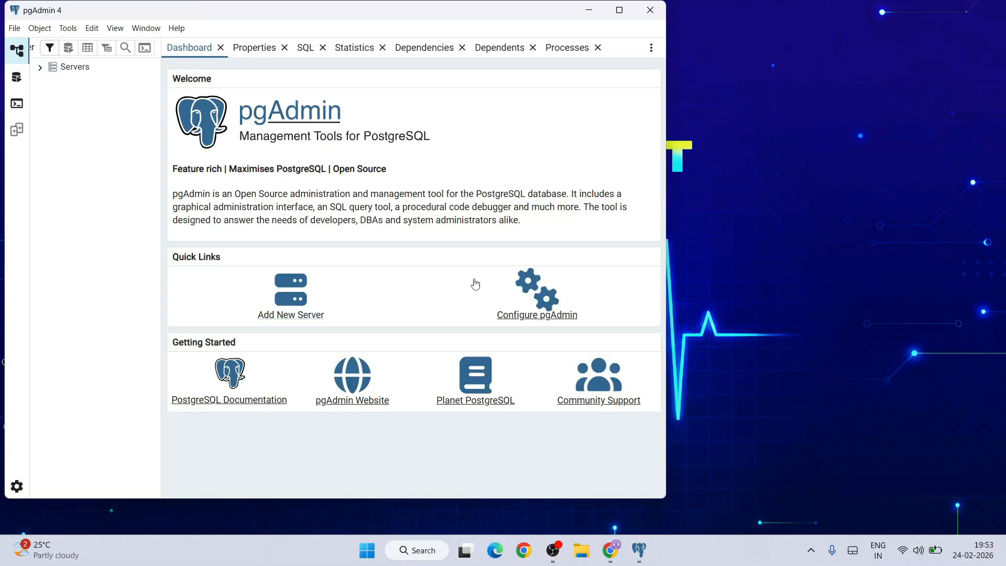
left_click(619, 10)
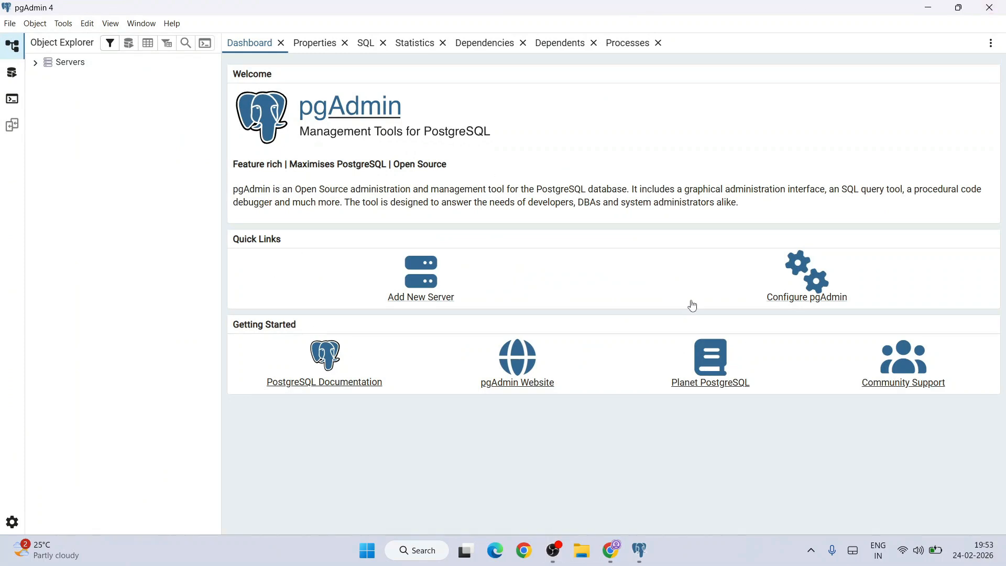
Step: Connect to the PostgreSQL 18 server with the postgres user's password, choosing to save the password
left_click(36, 64)
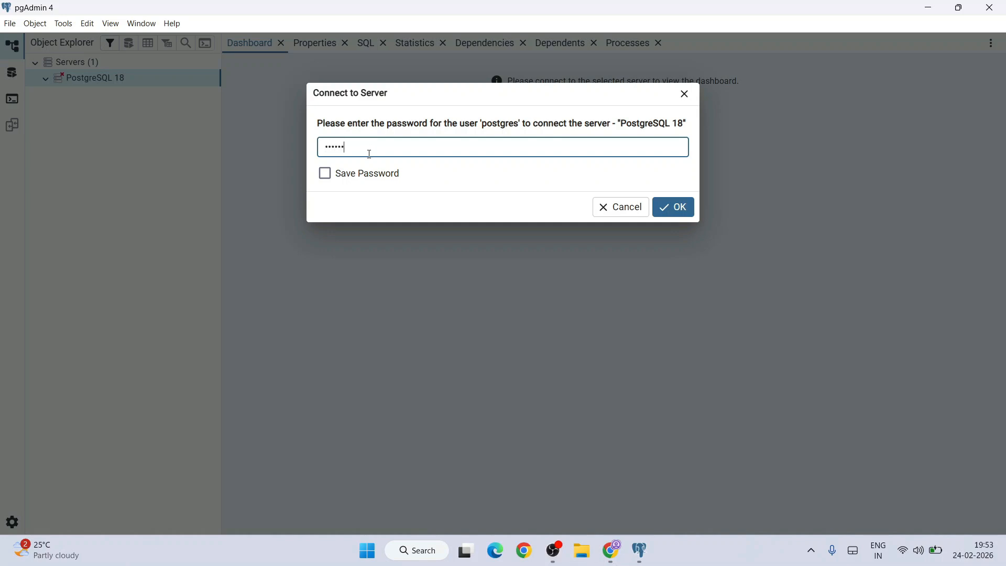
left_click(378, 174)
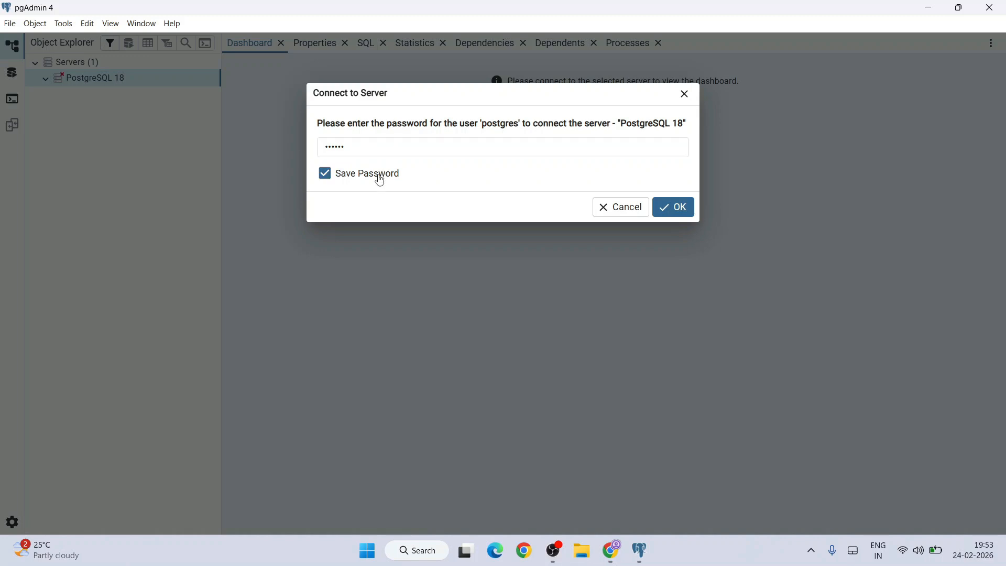
left_click(687, 207)
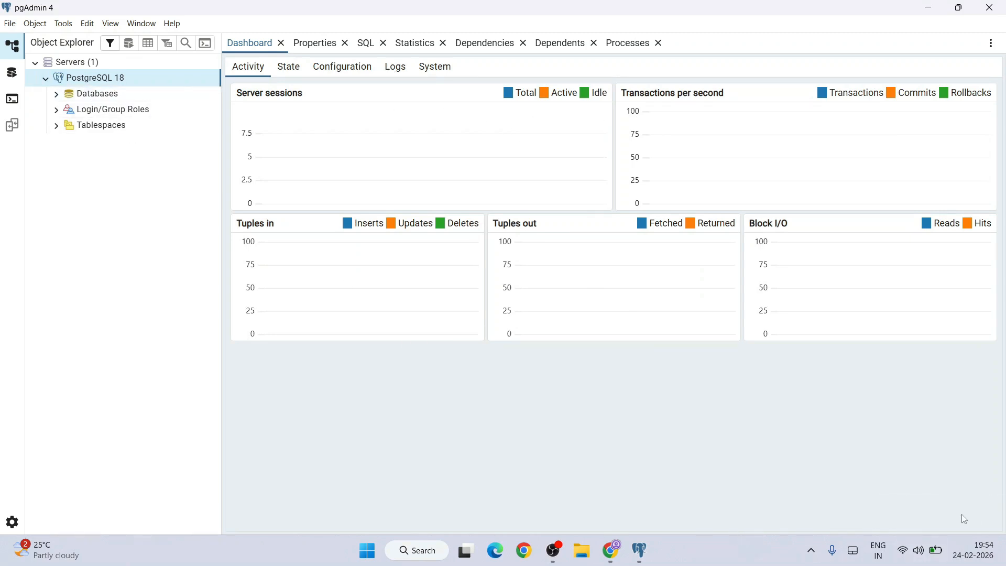
Step: Create a database named EmpDB under the PostgreSQL 18 server's Databases, keeping postgres as owner
left_click(57, 99)
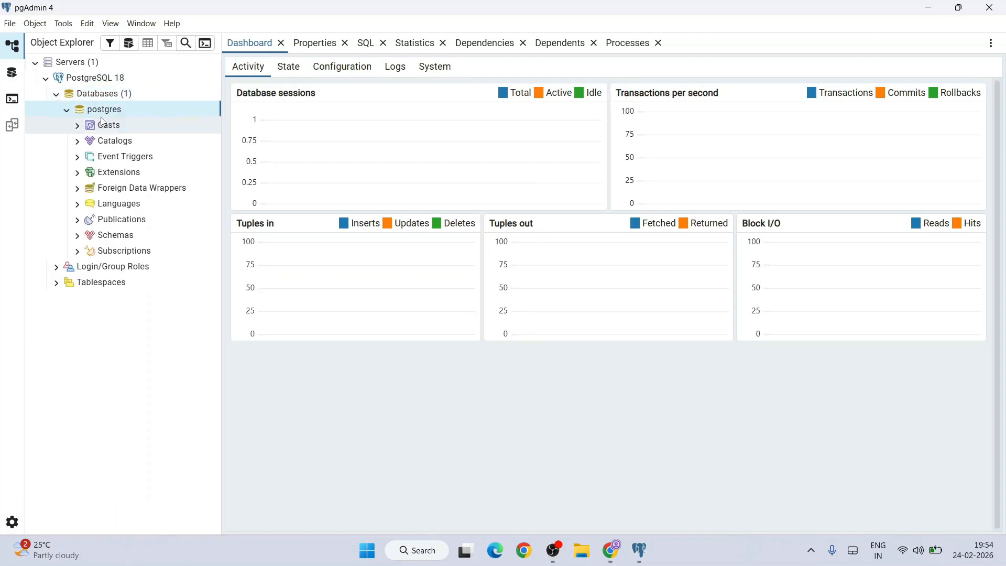
left_click(123, 100)
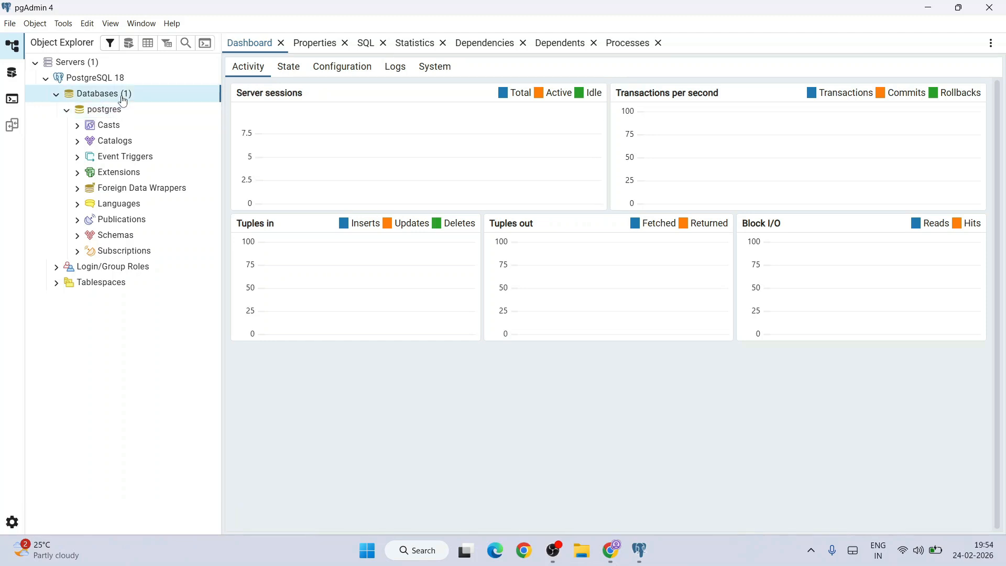
right_click(105, 99)
mouse_move(124, 106)
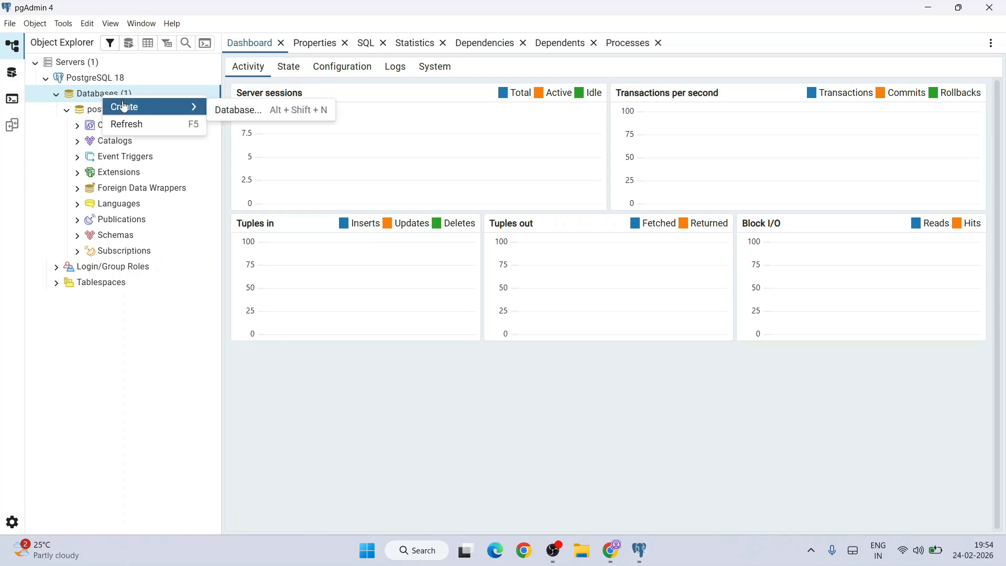
left_click(261, 111)
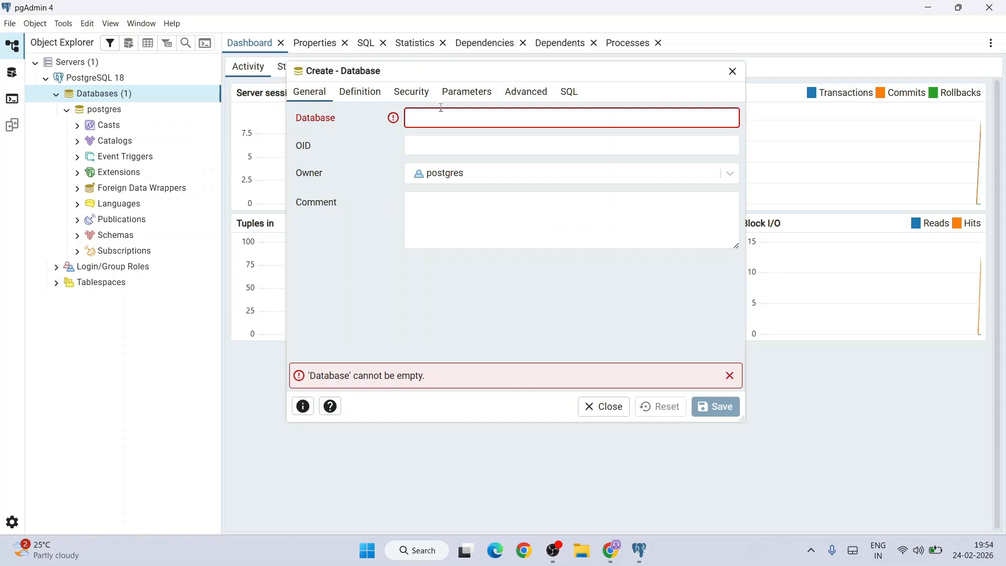
type("EmpDB")
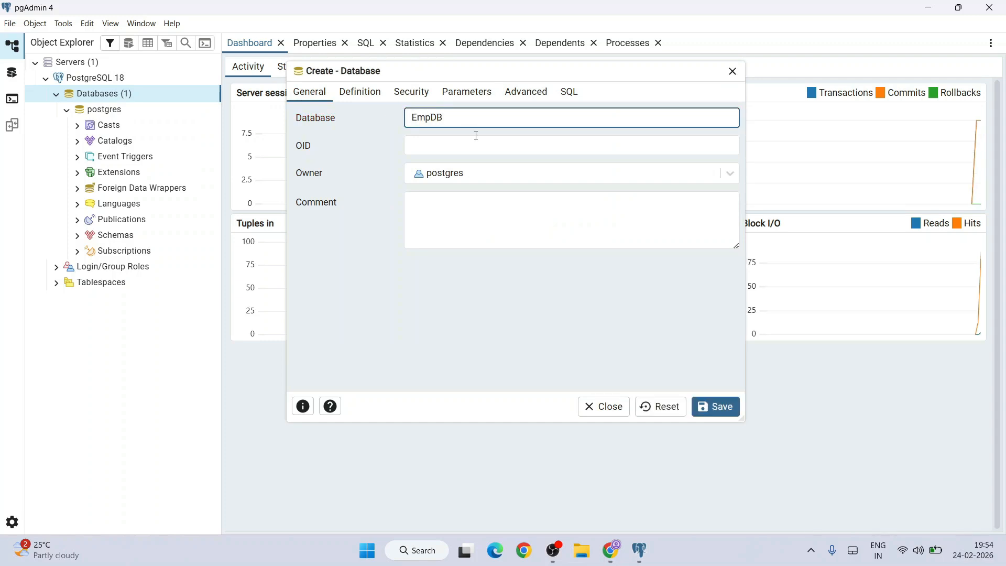
left_click(729, 404)
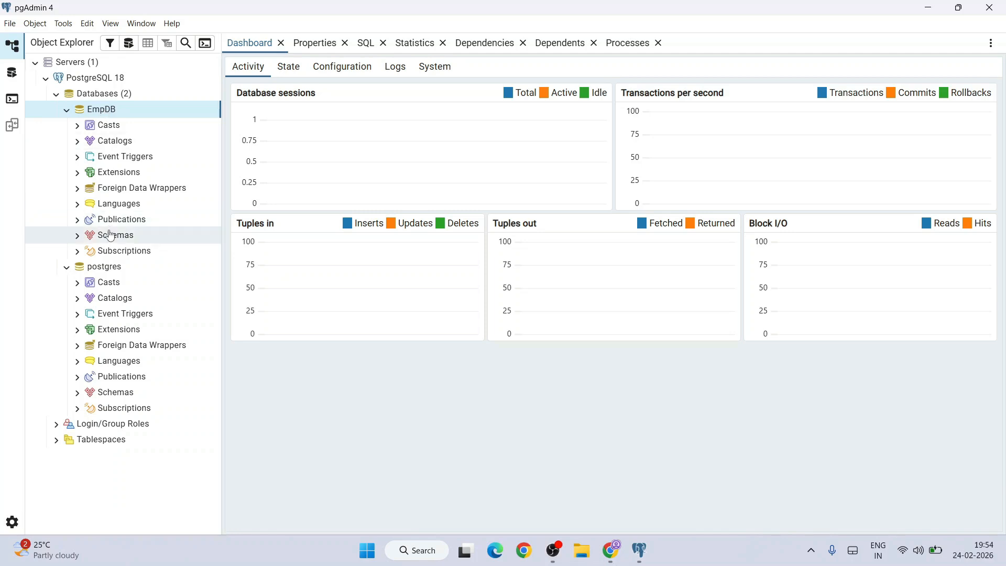
Step: Expand EmpDB's Schemas and the Tables node under the public schema to check for existing tables
left_click(78, 236)
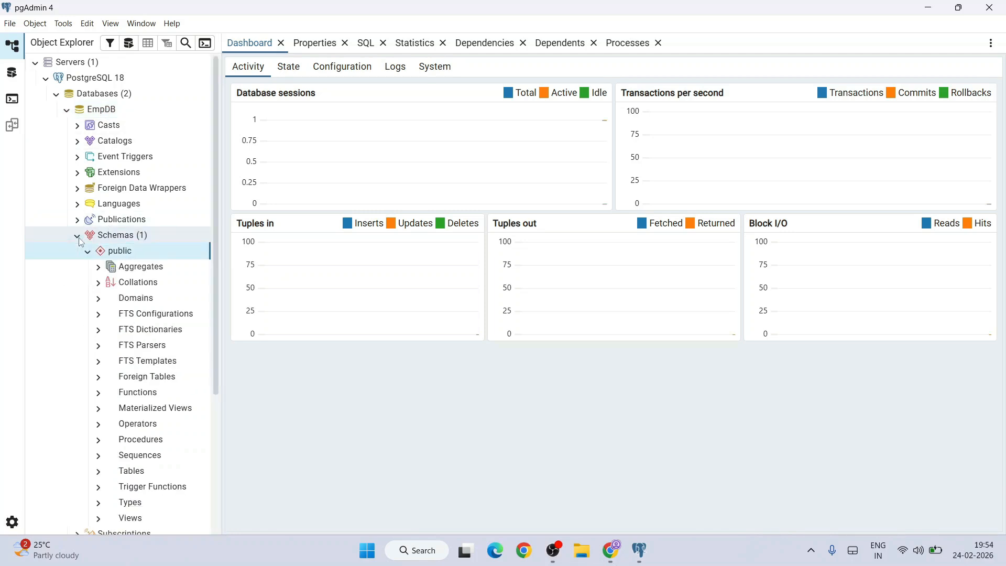
scroll(133, 346, "down", 2)
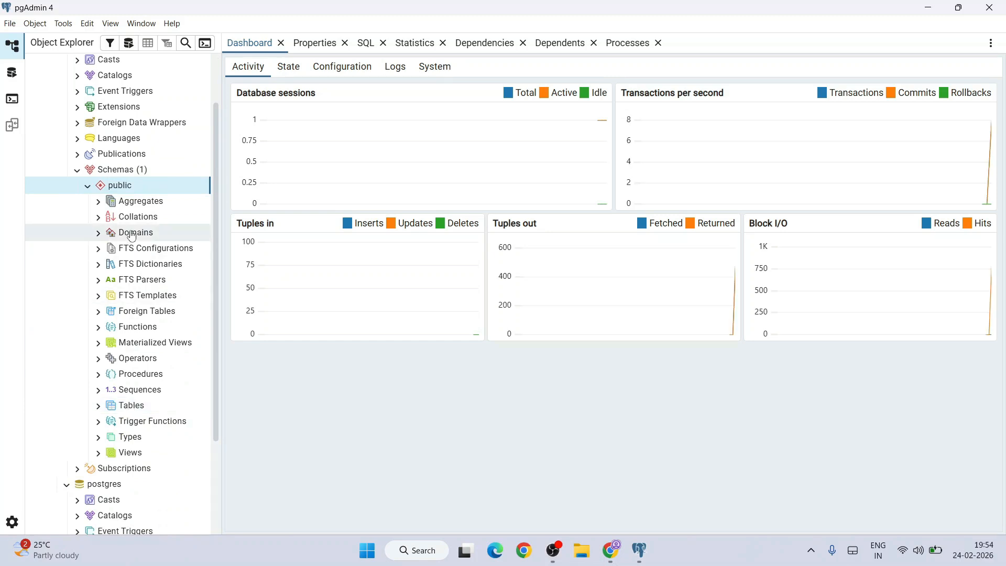
left_click(130, 412)
left_click(98, 407)
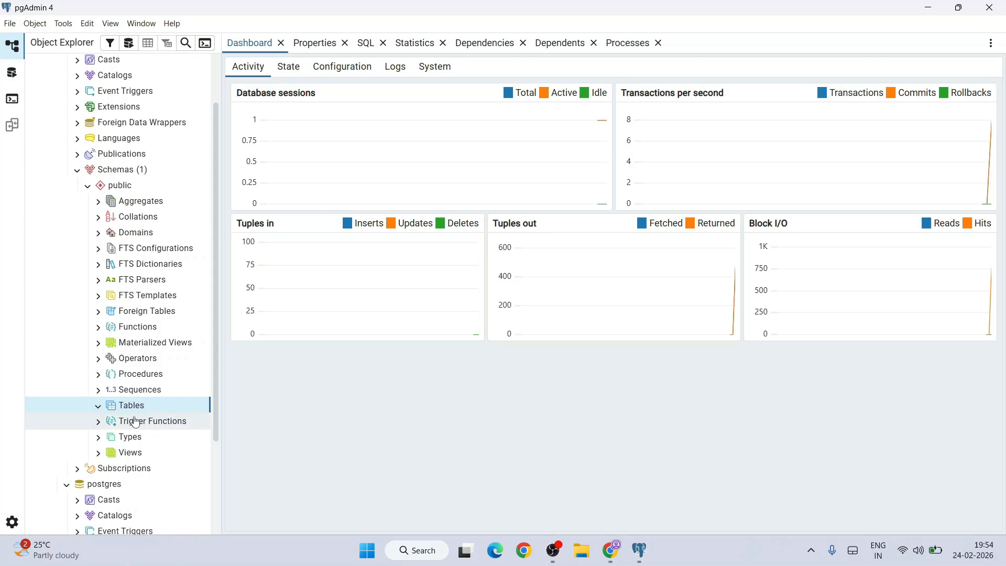
scroll(162, 195, "up", 1)
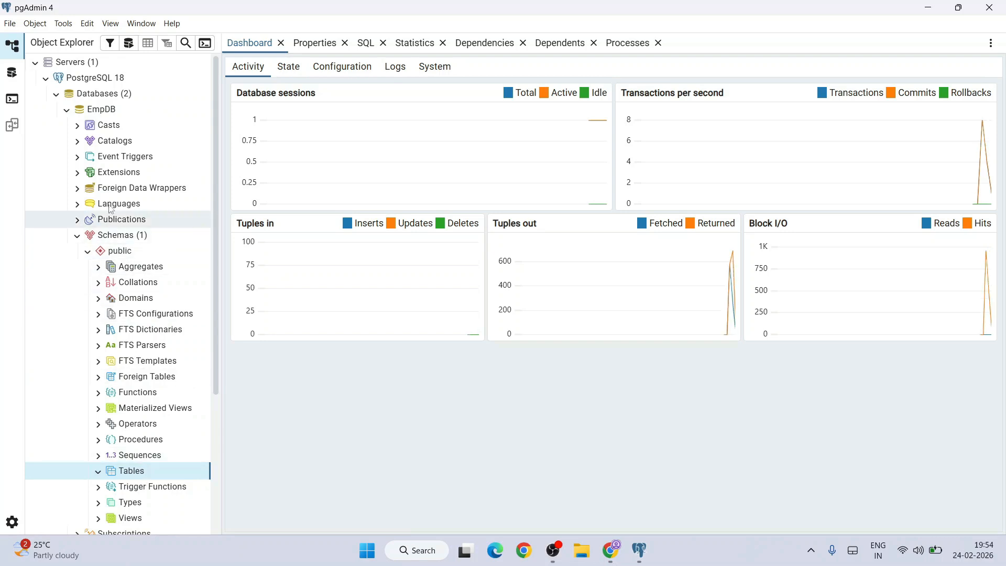
Step: Open the Query Tool on EmpDB, paste the prepared emp table SQL script, and enlarge the query editor area
left_click(114, 111)
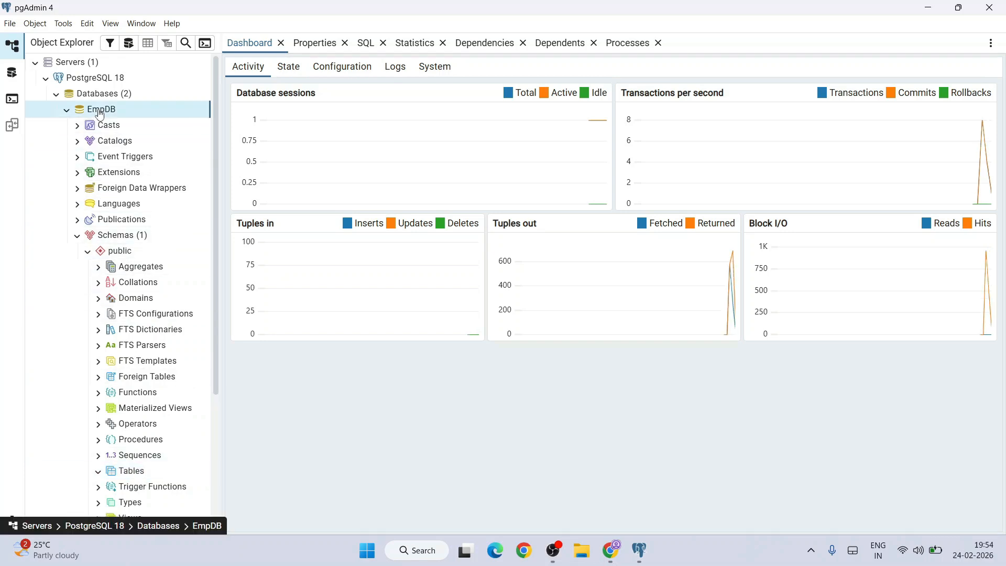
right_click(116, 116)
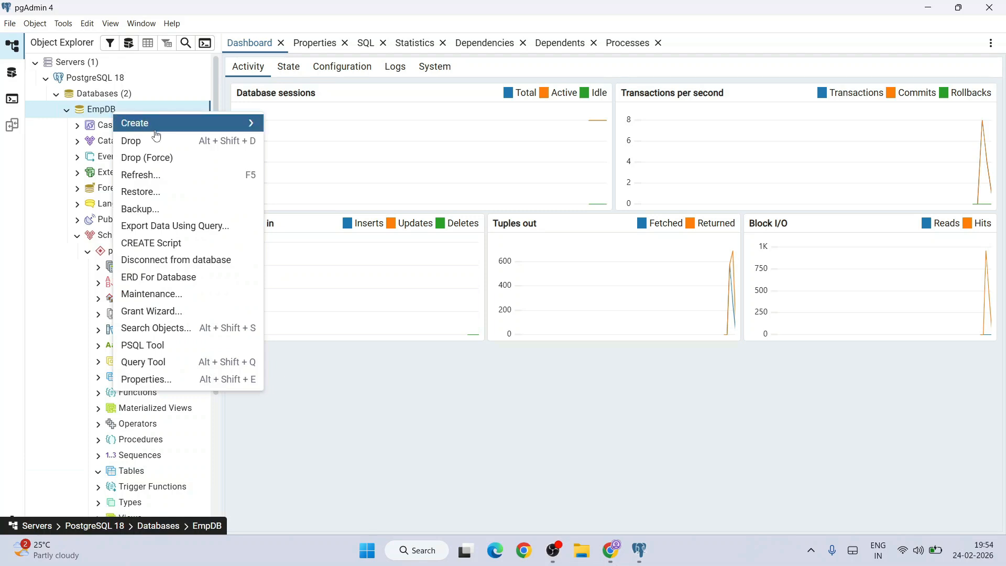
left_click(139, 360)
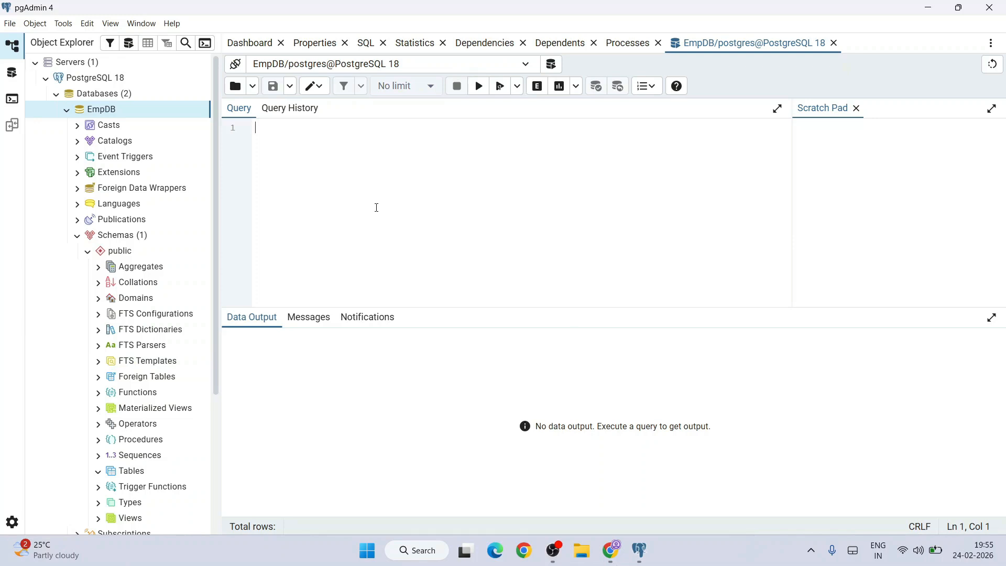
key("ctrl+v")
scroll(366, 189, "up", 5)
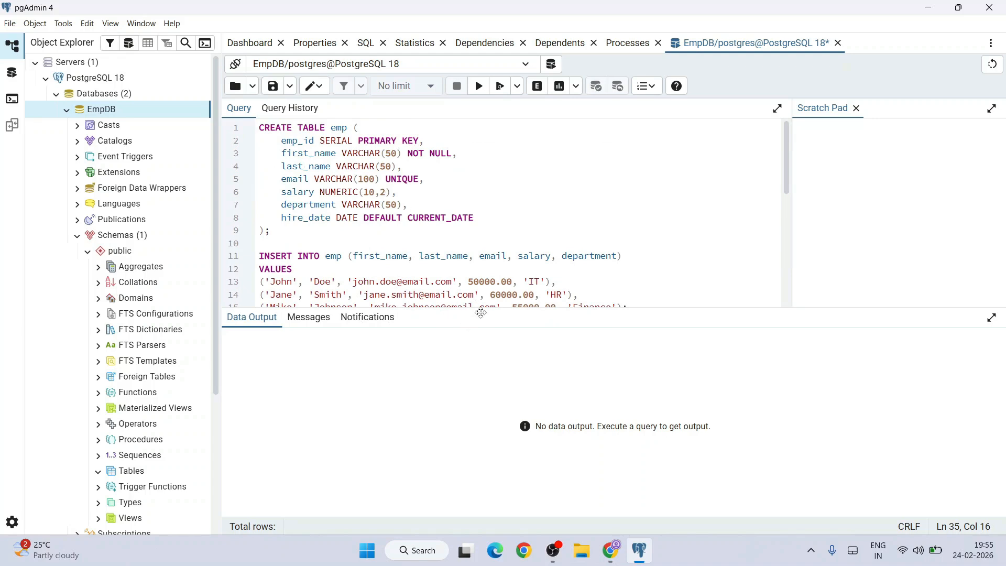
left_click_drag(481, 309, 472, 397)
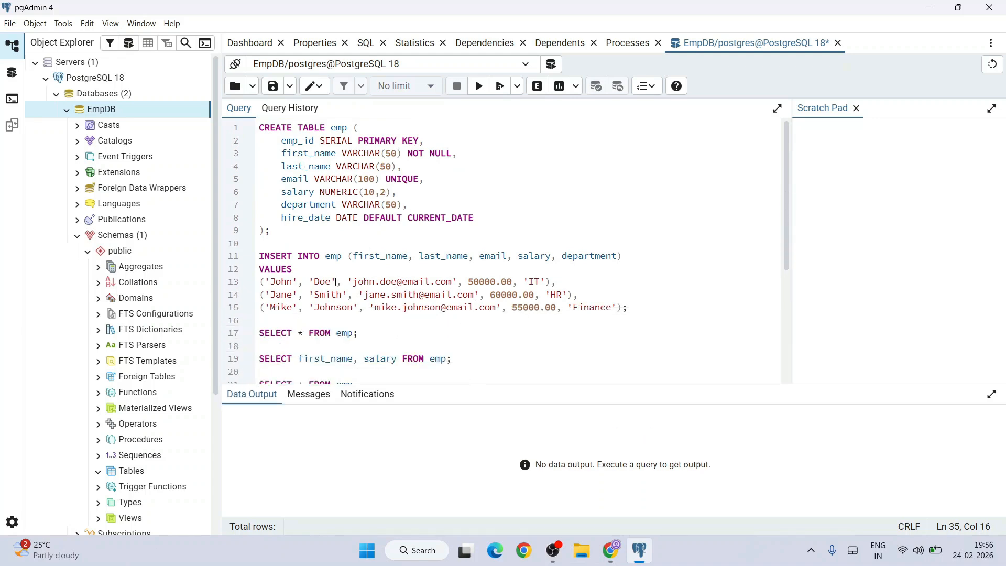
Step: Execute only the CREATE TABLE emp statement on lines 1 to 9 and check its message
left_click_drag(300, 225, 259, 132)
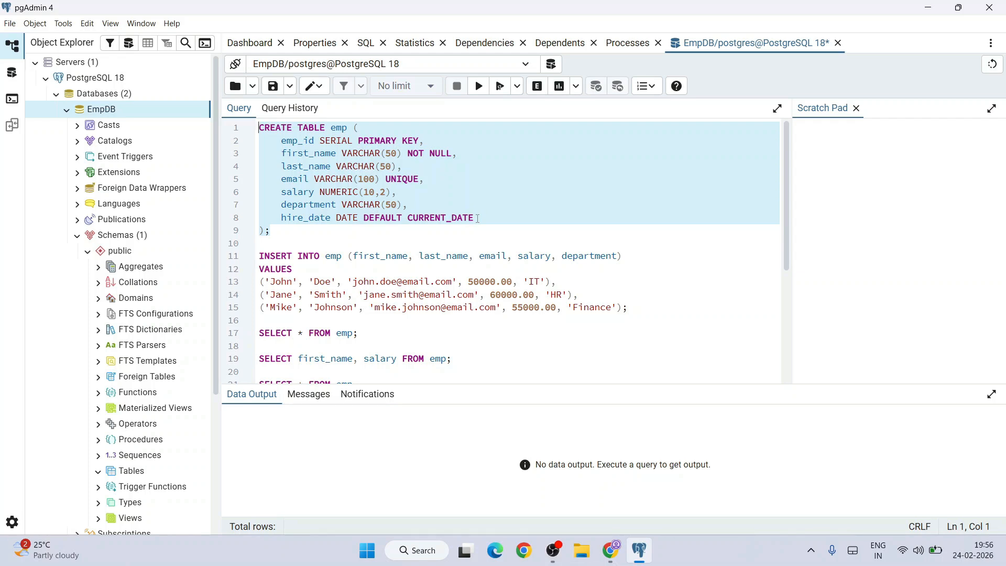
left_click(483, 91)
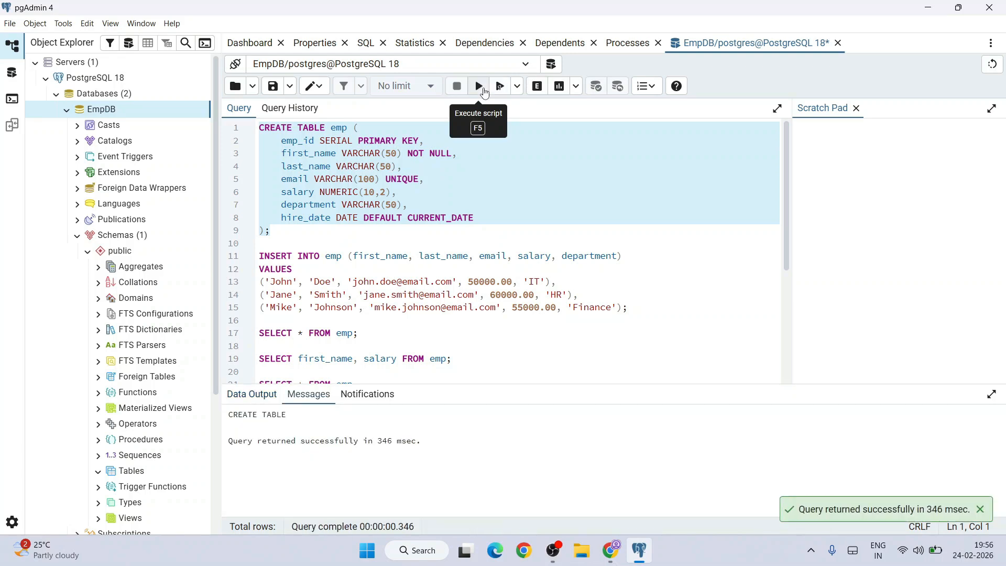
left_click_drag(229, 441, 363, 445)
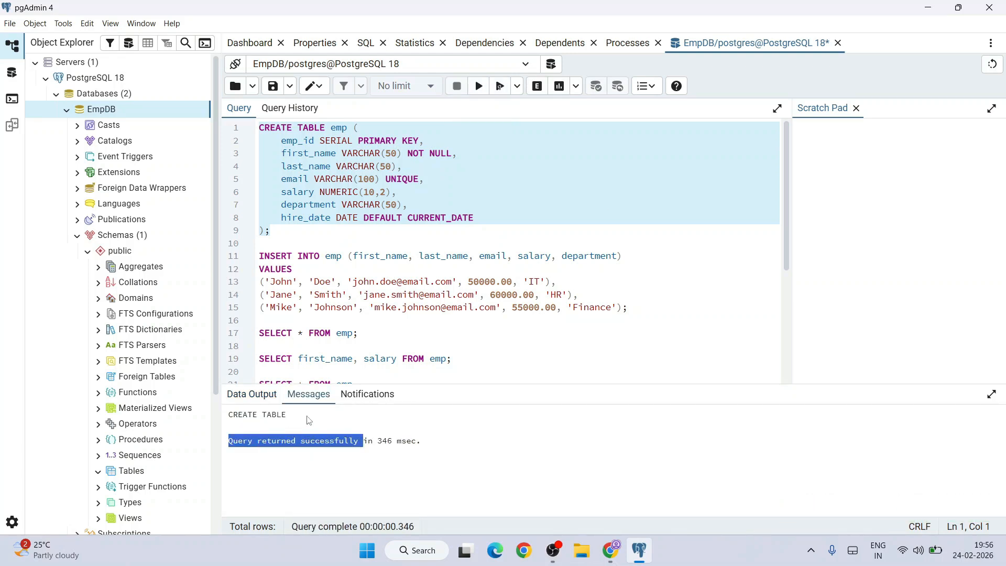
Step: Refresh the Tables node of EmpDB's public schema and select the emp table
scroll(113, 431, "down", 1)
scroll(113, 431, "down", 3)
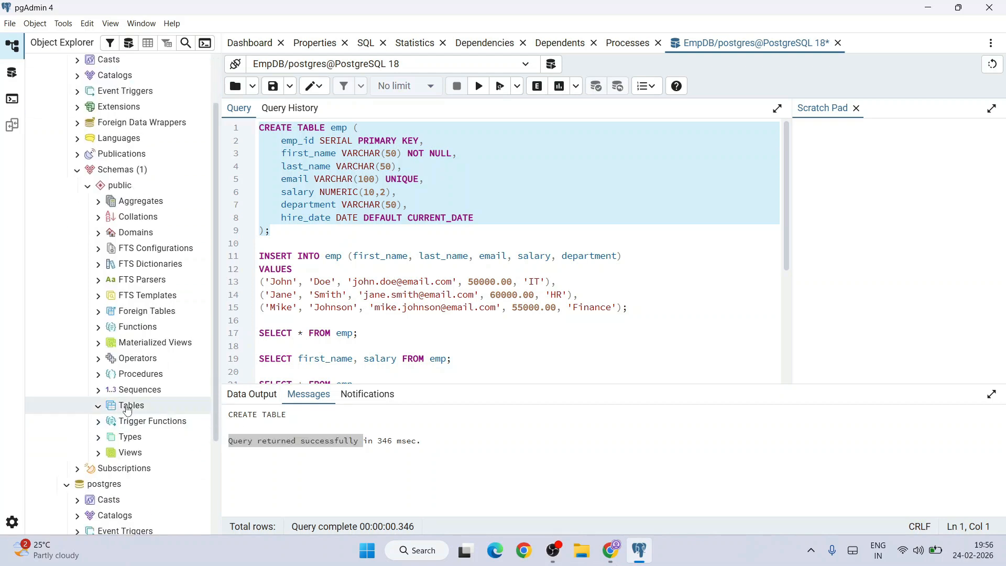
right_click(131, 408)
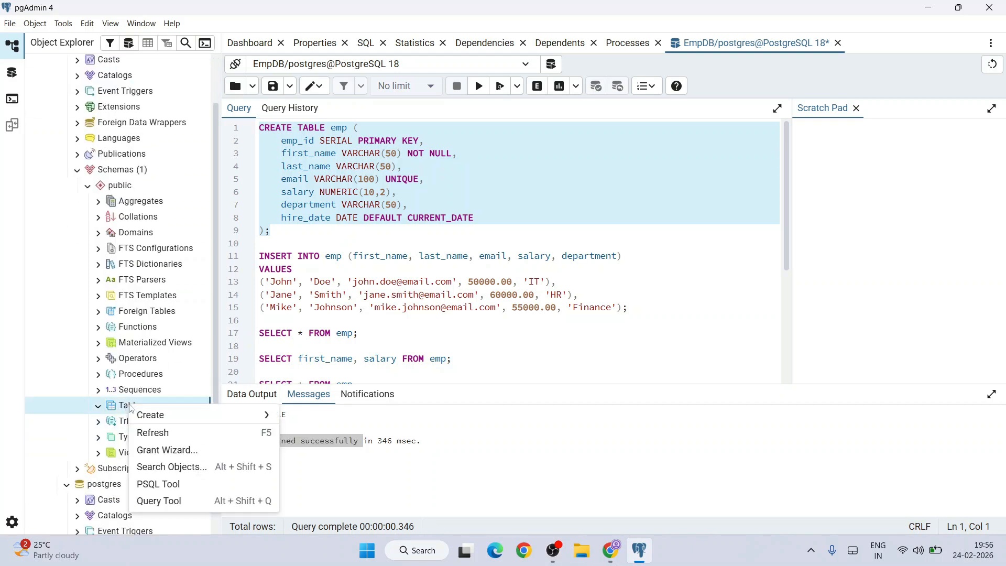
left_click(160, 432)
left_click(148, 427)
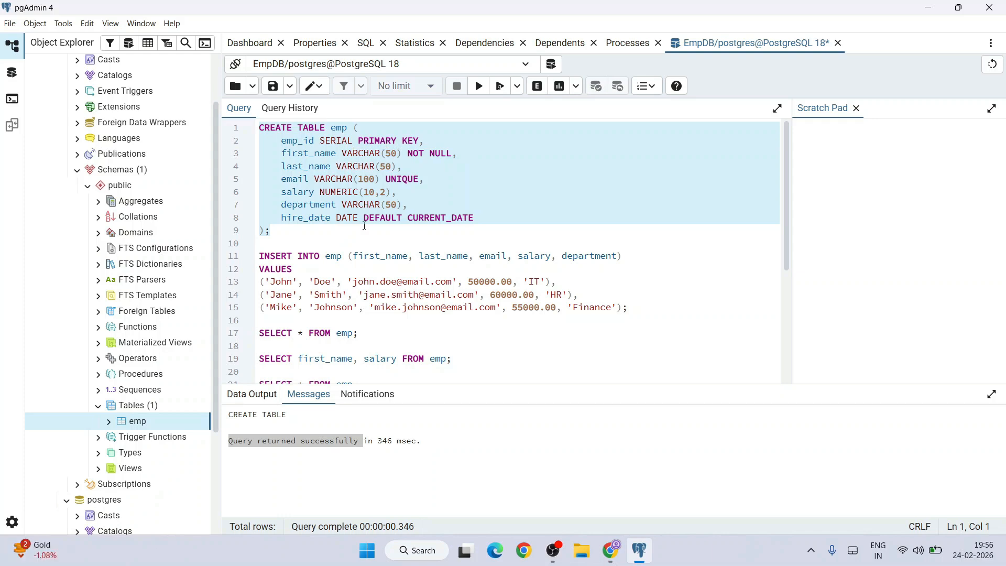
Step: Execute only the INSERT INTO emp statement on lines 11 to 15 to add the three employee rows
left_click_drag(644, 309, 238, 257)
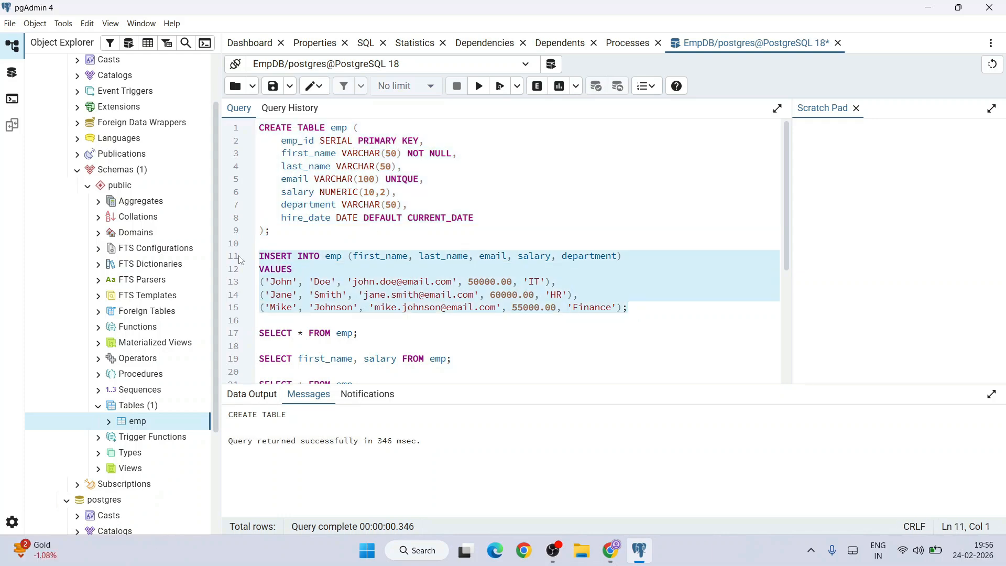
left_click(479, 87)
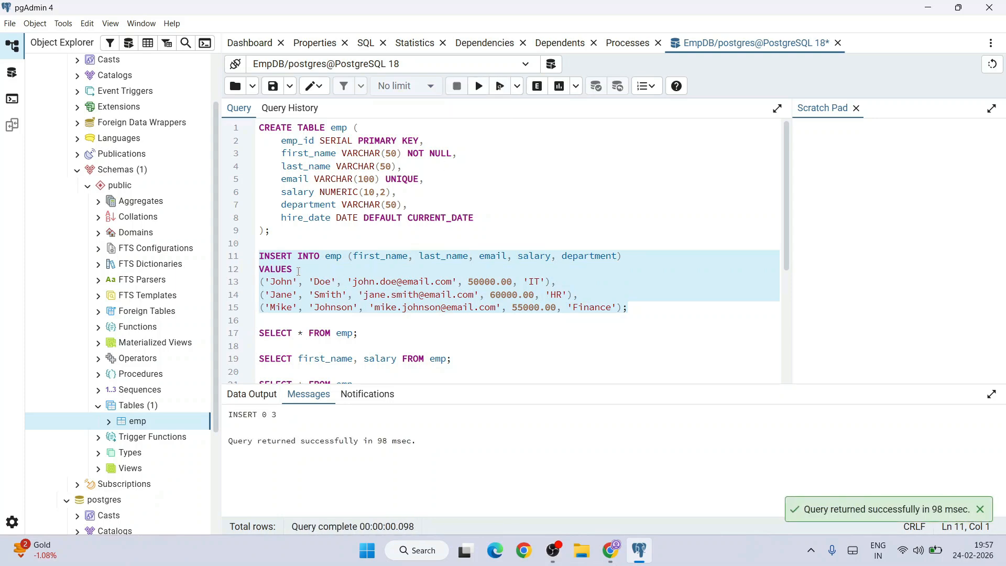
left_click_drag(287, 258, 545, 296)
Step: Execute only the SELECT * FROM emp; query on line 17 to list all employee rows
scroll(489, 291, "down", 1)
left_click_drag(381, 264, 259, 268)
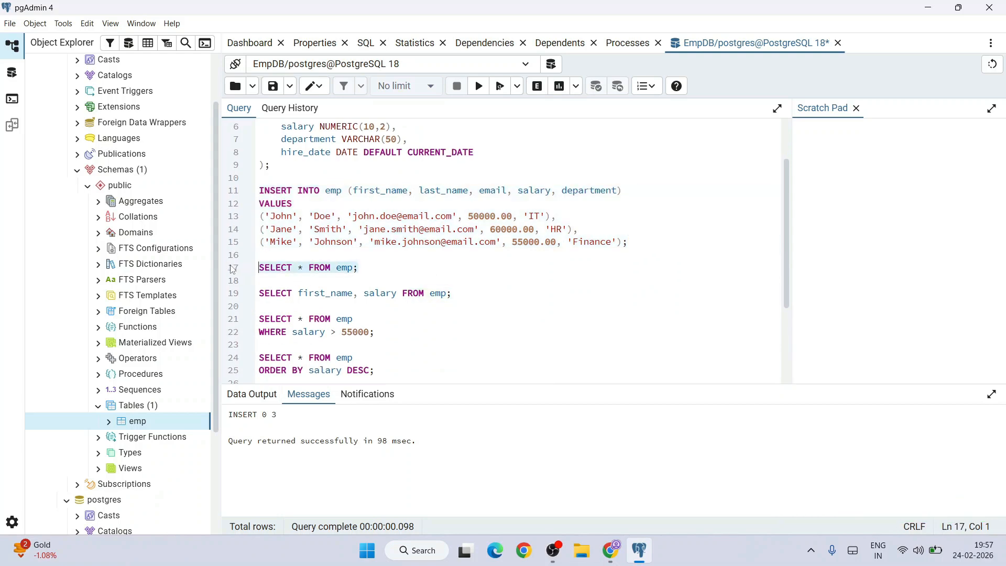
left_click(479, 87)
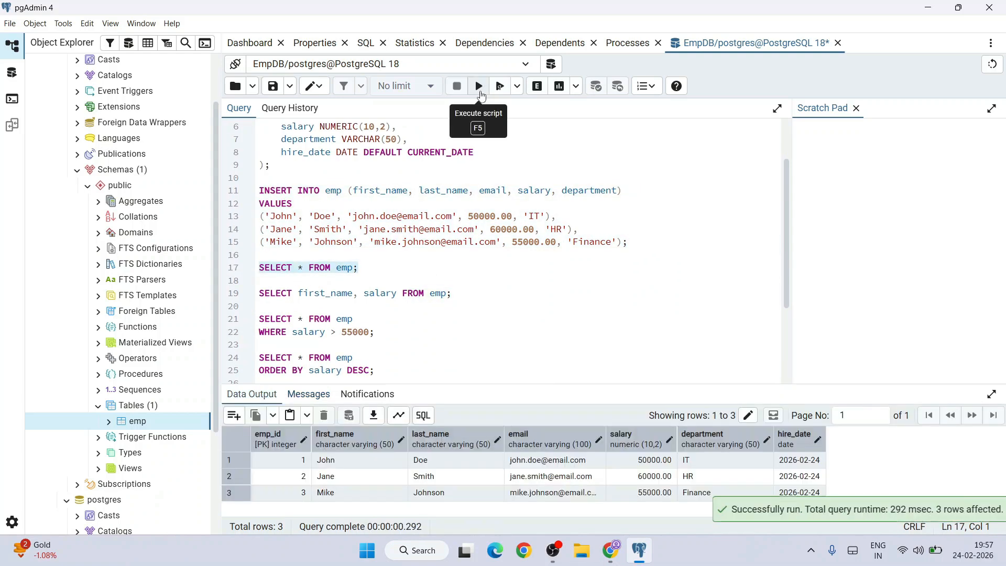
scroll(562, 254, "down", 1)
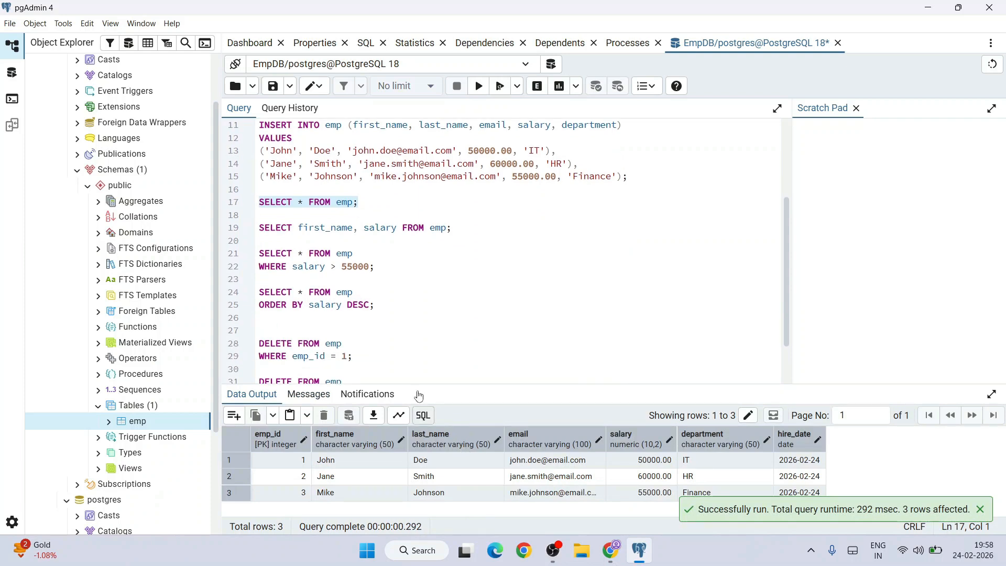
Step: Execute only the SELECT first_name, salary FROM emp; query on line 19
scroll(335, 254, "up", 1)
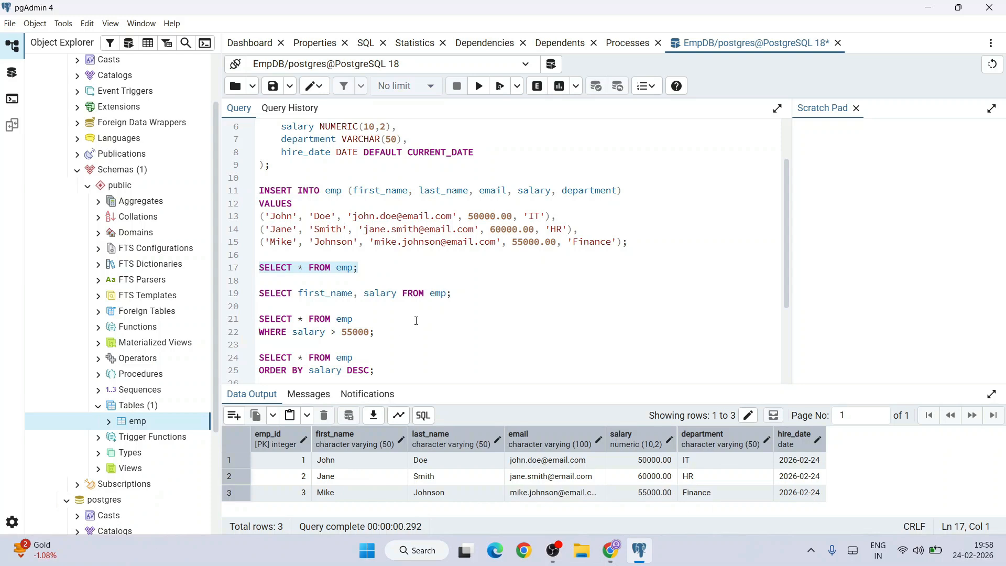
left_click_drag(457, 294, 236, 295)
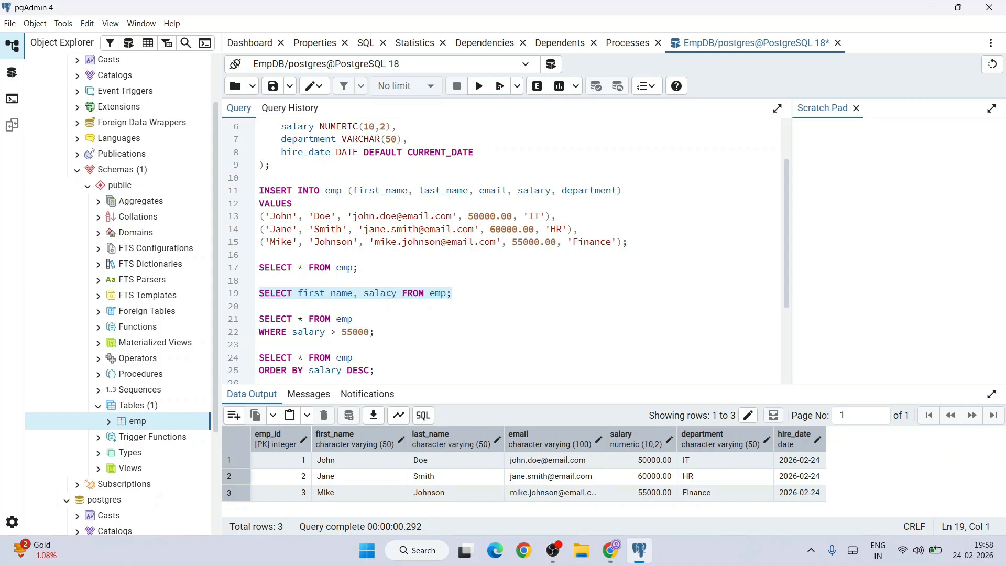
left_click(479, 86)
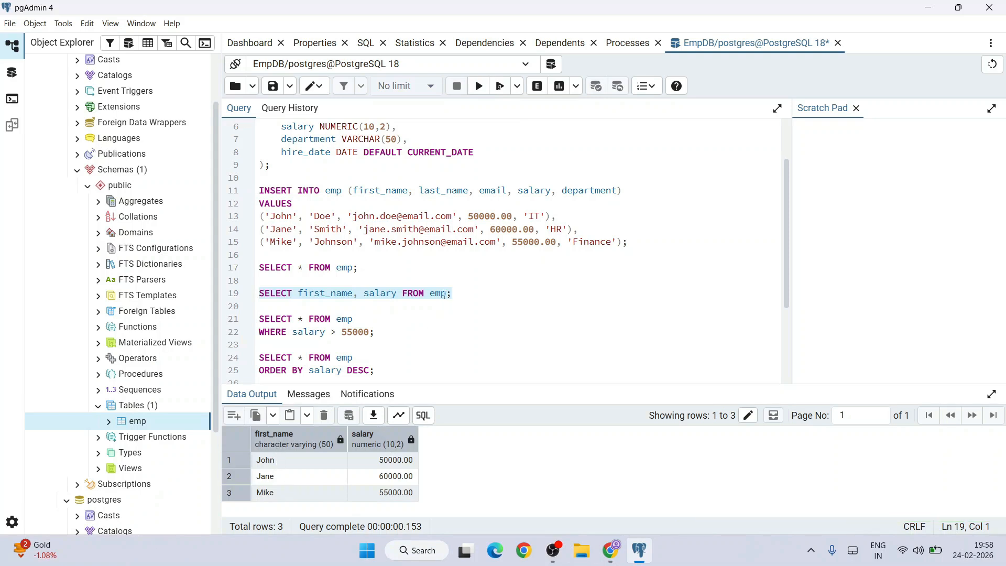
Step: Execute the salary > 55000 filter query on lines 21 to 22 and the ORDER BY salary DESC query on lines 24 to 25 separately
left_click_drag(388, 334, 241, 328)
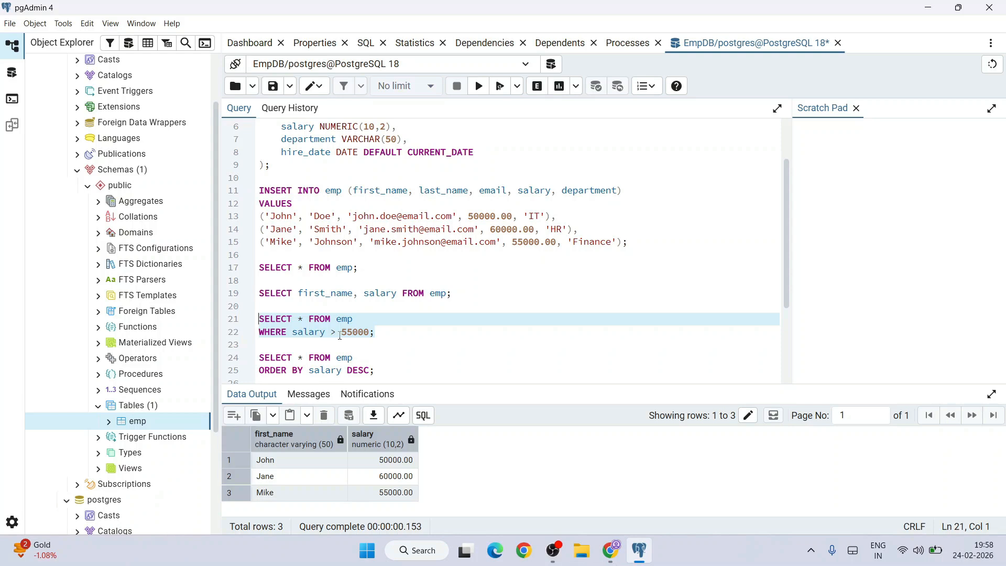
left_click(479, 87)
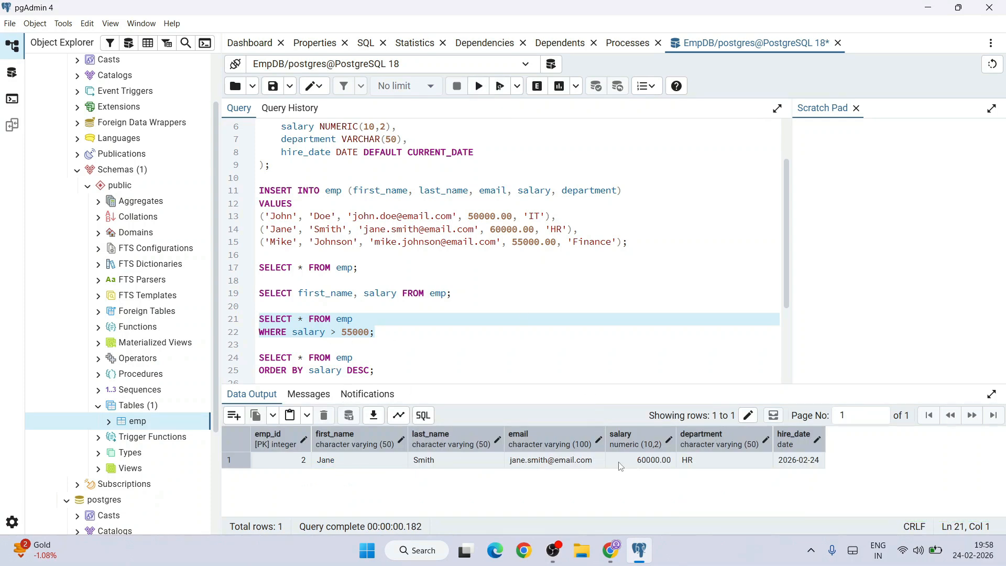
scroll(426, 308, "down", 5)
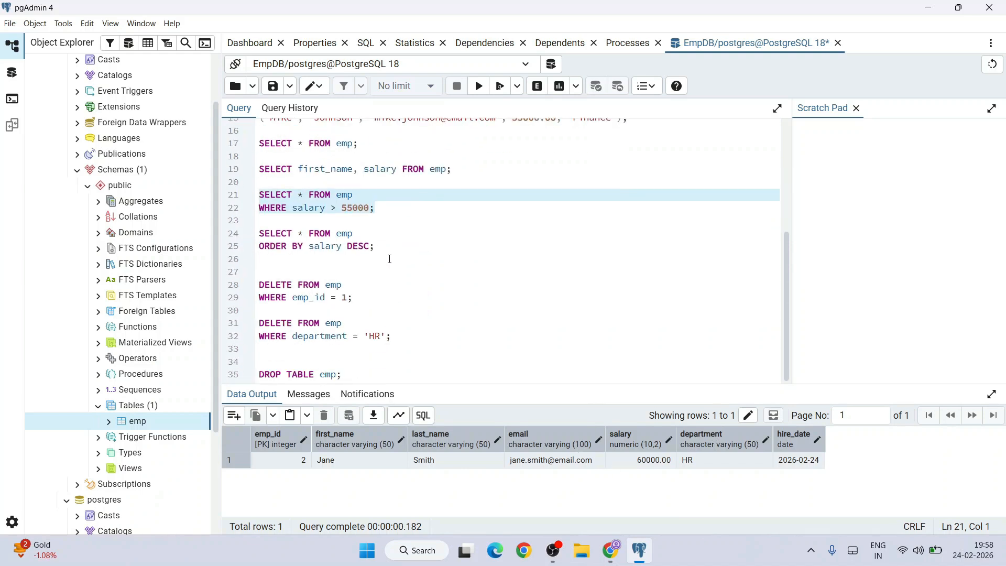
left_click_drag(393, 247, 230, 240)
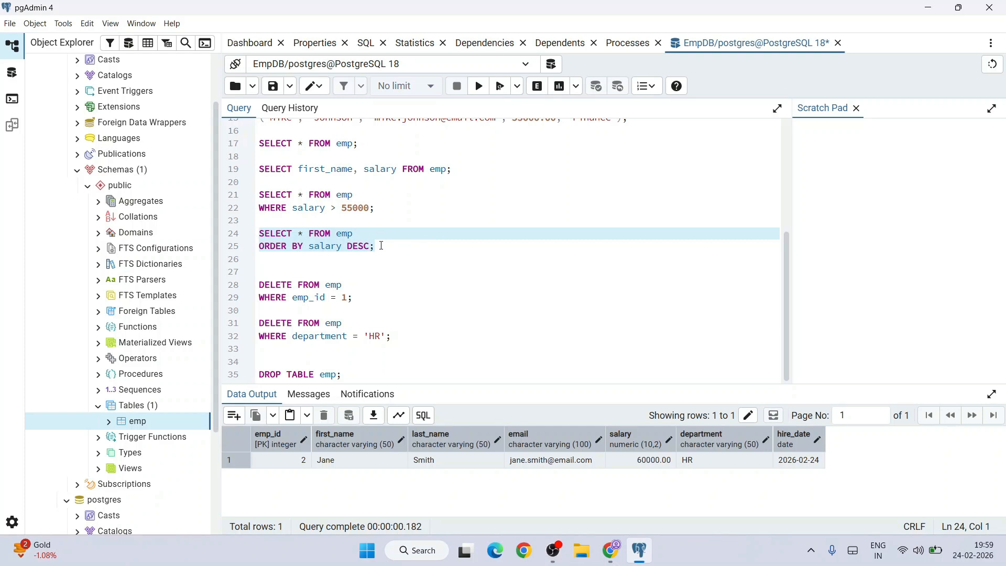
left_click(479, 86)
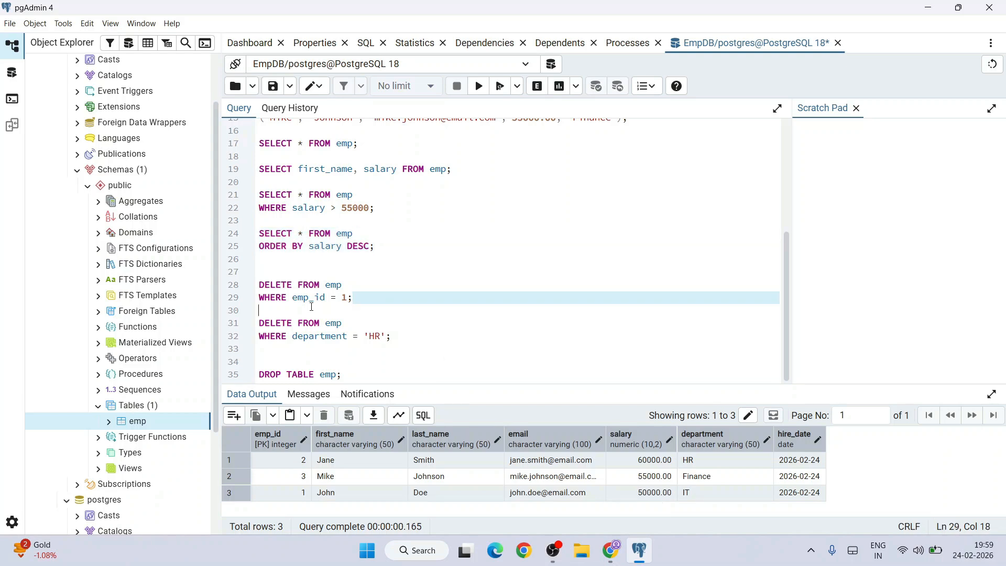
Step: Execute only the DELETE statement for emp_id = 1 on lines 28 to 29, and rerun SELECT * FROM emp; on line 17
left_click_drag(363, 297, 260, 284)
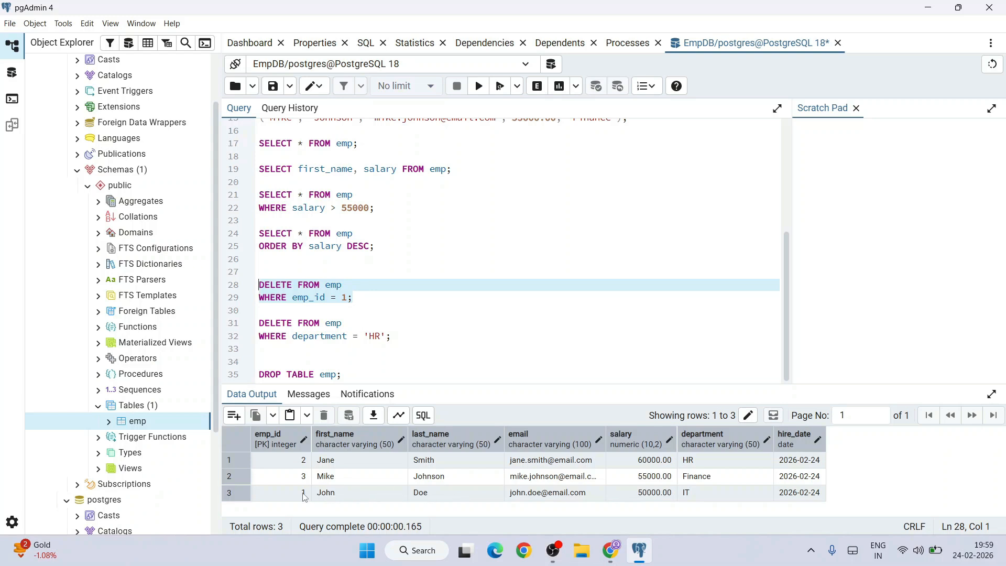
left_click(478, 86)
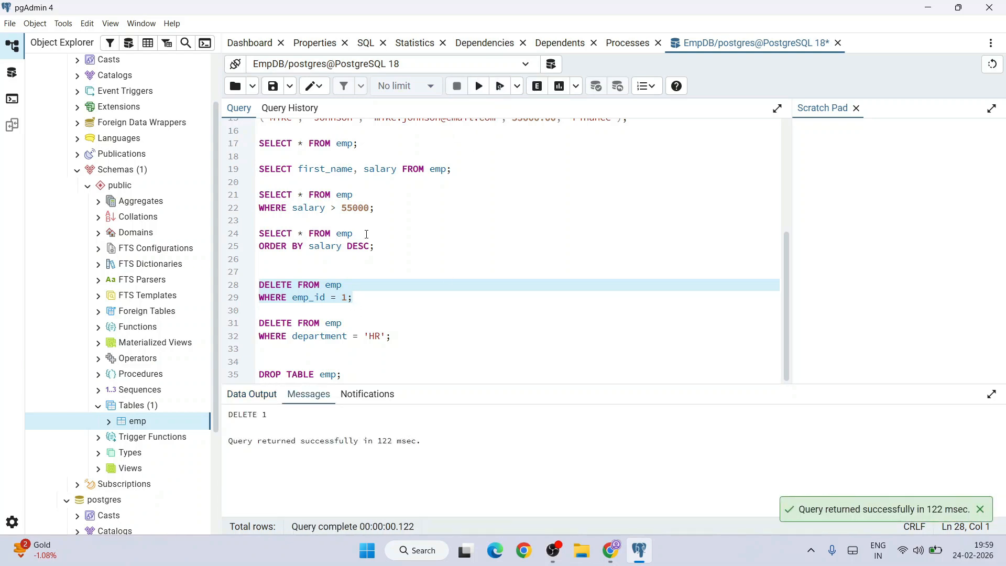
left_click_drag(362, 137, 239, 143)
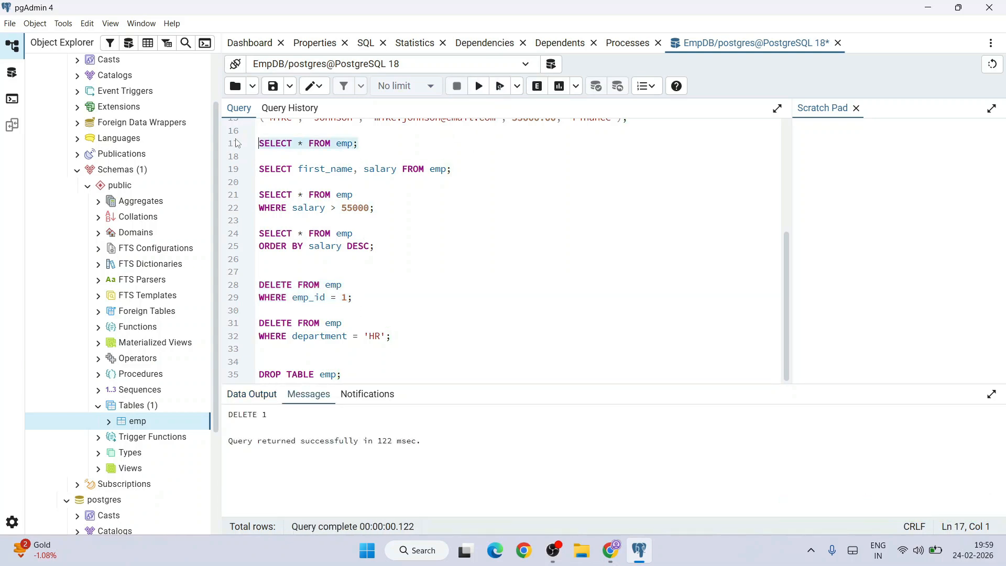
left_click(480, 94)
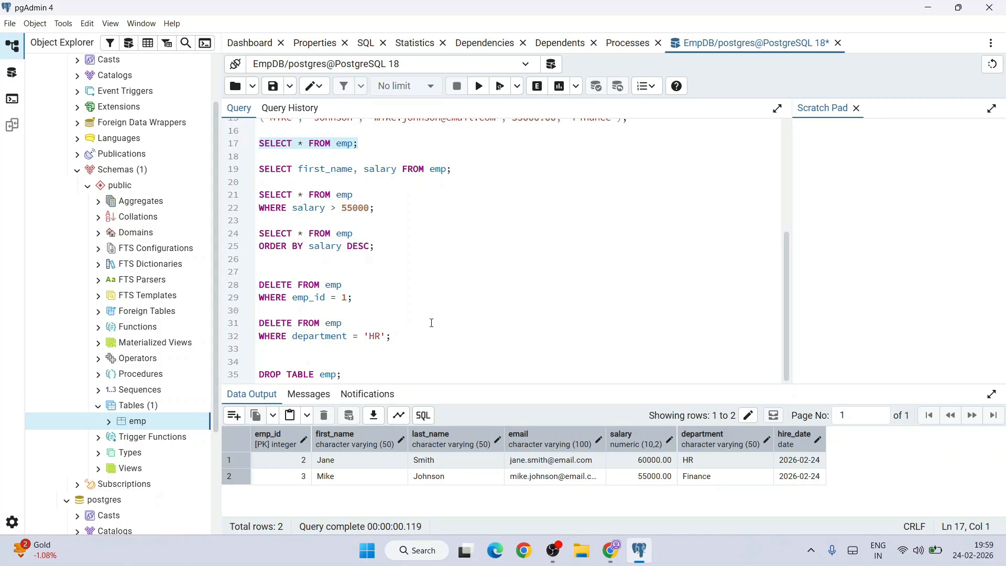
Step: Execute only the DELETE statement for department = 'HR' on lines 31 to 32, and list the emp rows again with line 17
left_click_drag(397, 340, 242, 330)
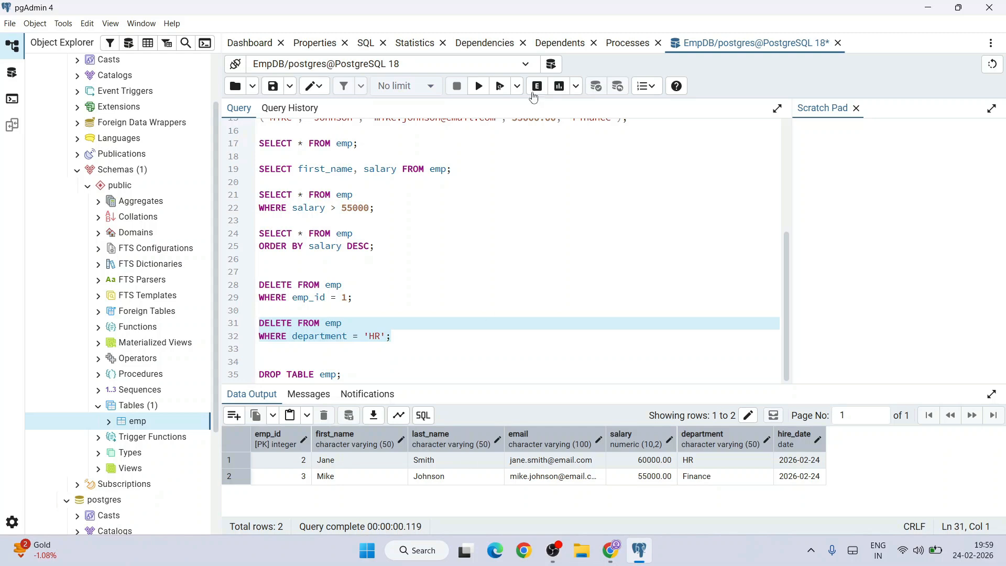
left_click(478, 86)
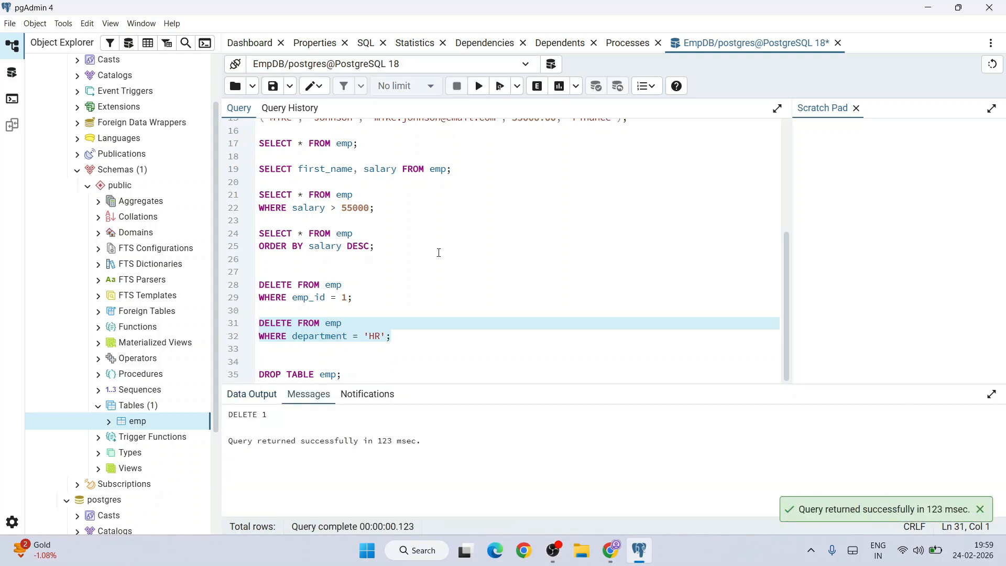
left_click_drag(399, 144, 259, 144)
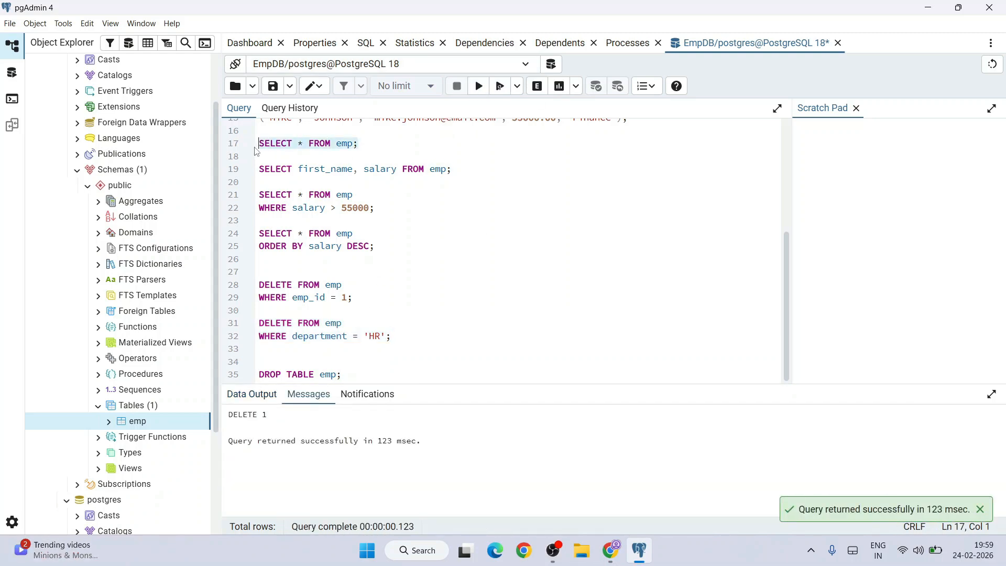
left_click(477, 92)
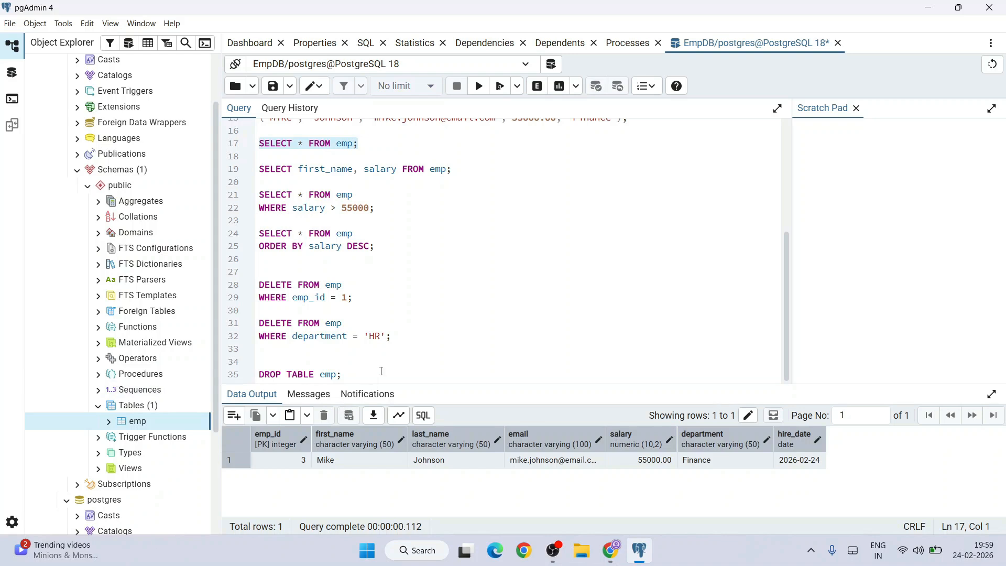
Step: Execute only the DROP TABLE emp; statement on line 35 and refresh the Tables node of the public schema
left_click(341, 374)
key("shift+Home")
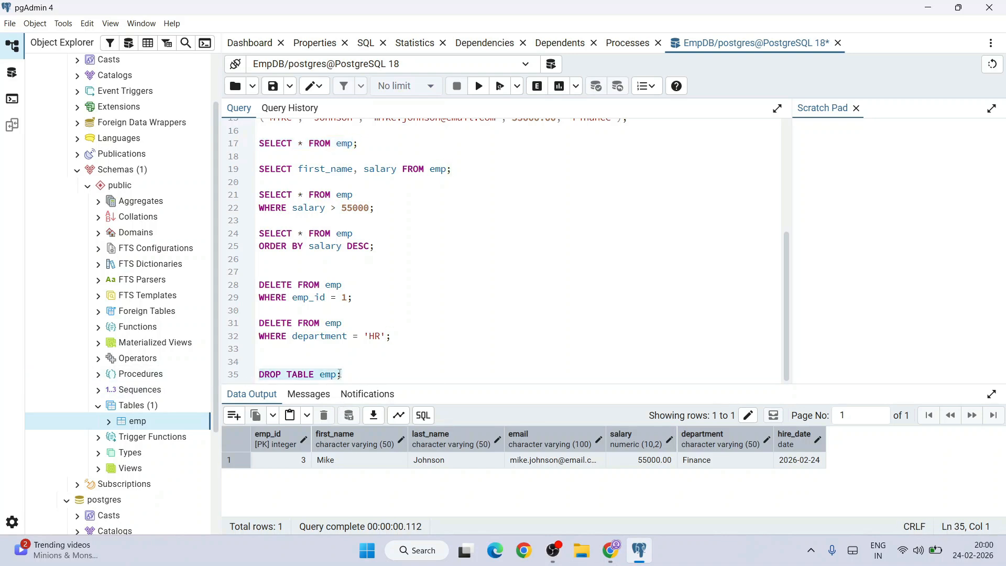
left_click(480, 88)
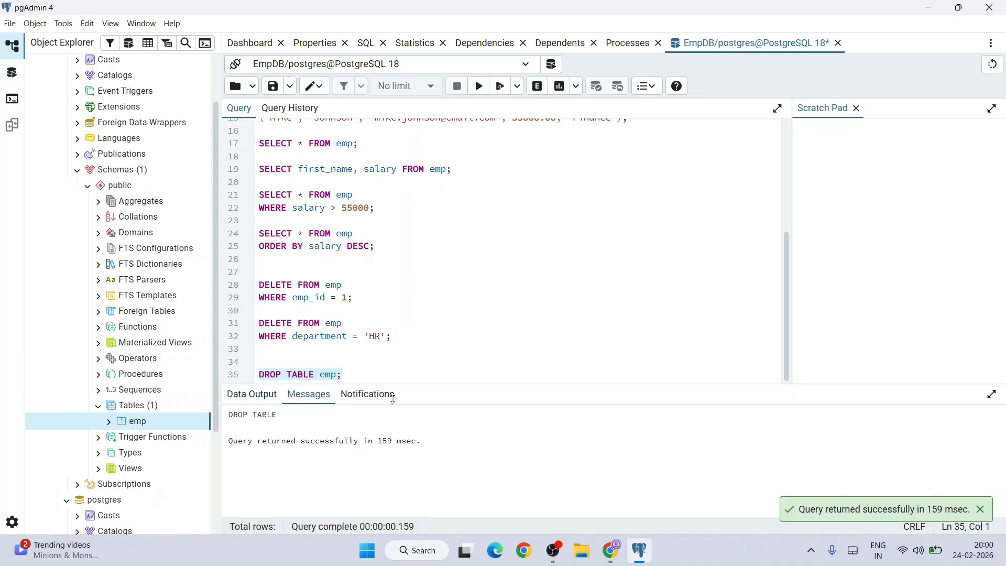
right_click(134, 408)
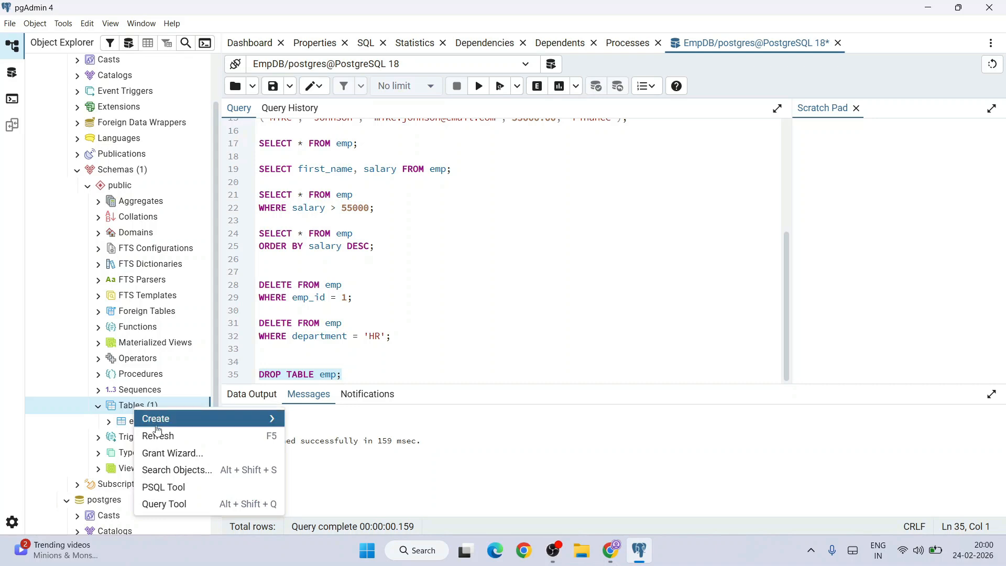
left_click(158, 442)
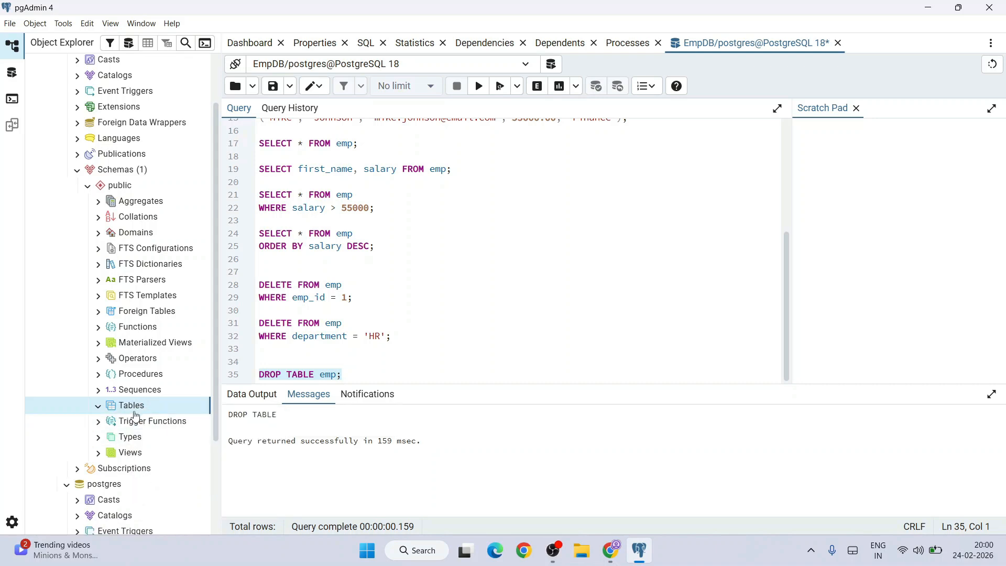
left_click(449, 336)
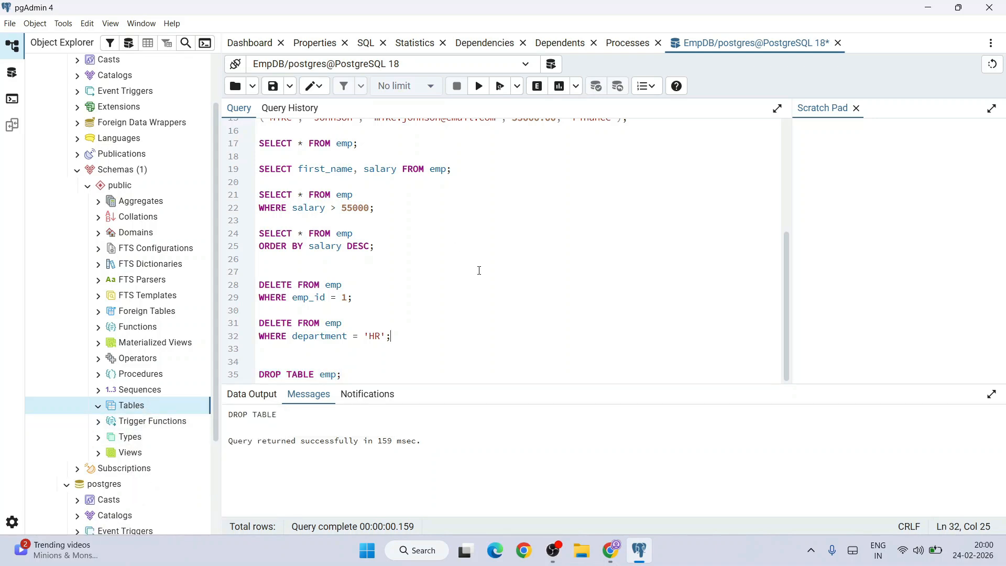
Step: Look over the query script and switch to the Chrome window with the Geeky Script YouTube channel's videos page
scroll(505, 309, "up", 5)
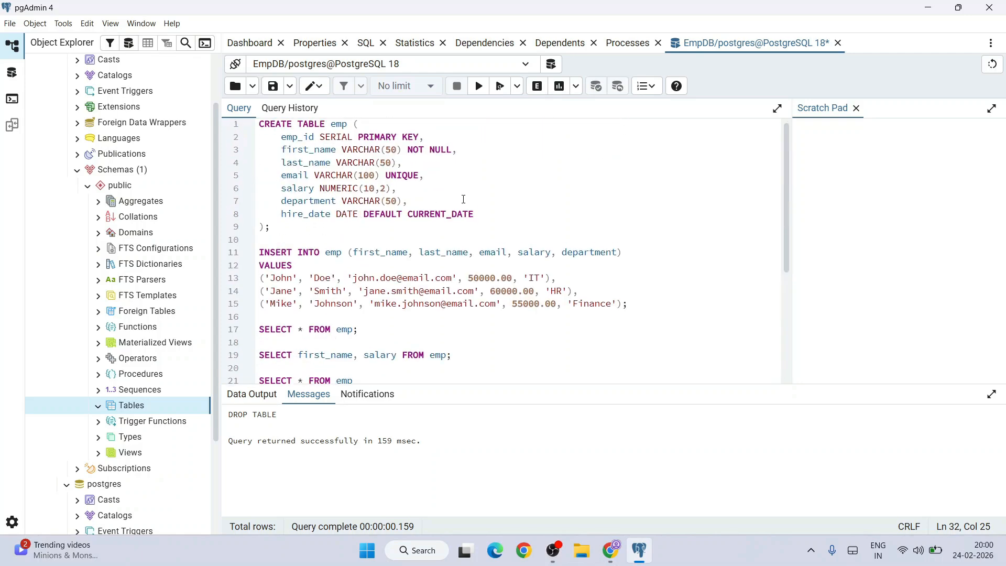
scroll(464, 200, "down", 5)
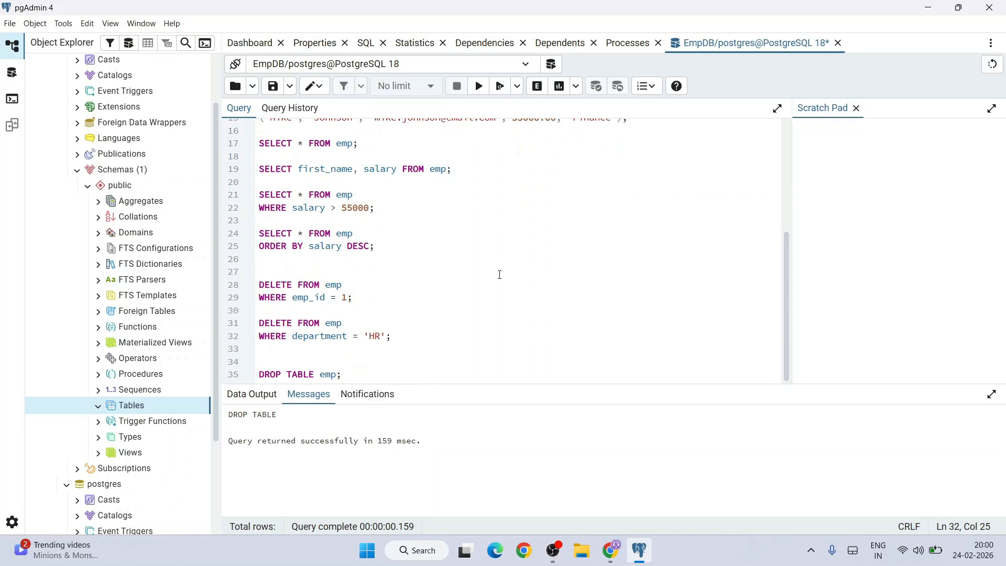
key("alt+Tab")
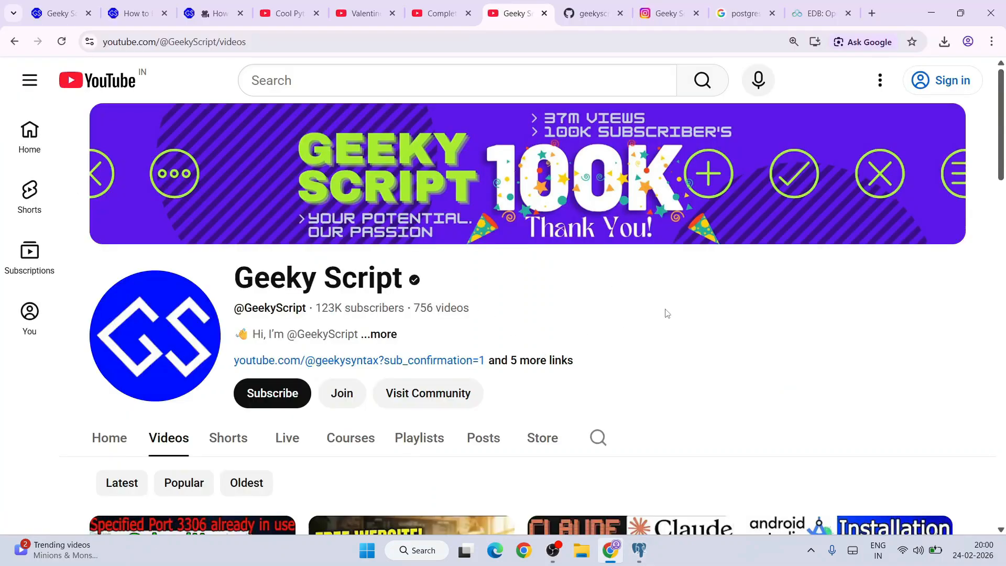